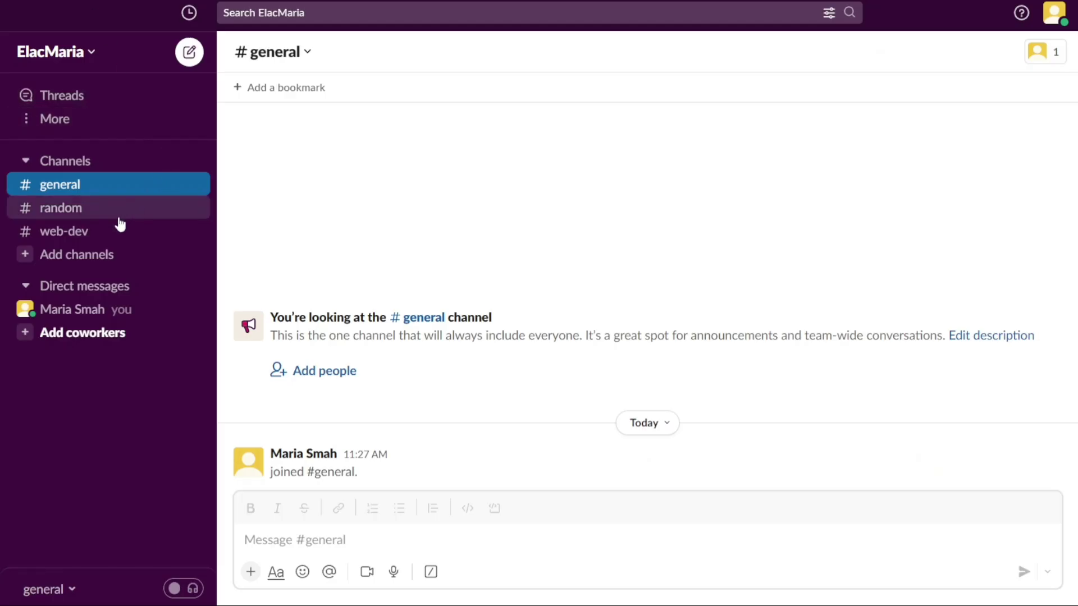
Start a huddle in the web-dev channel, dismiss the microphone notice, and leave the huddle
left_click(107, 230)
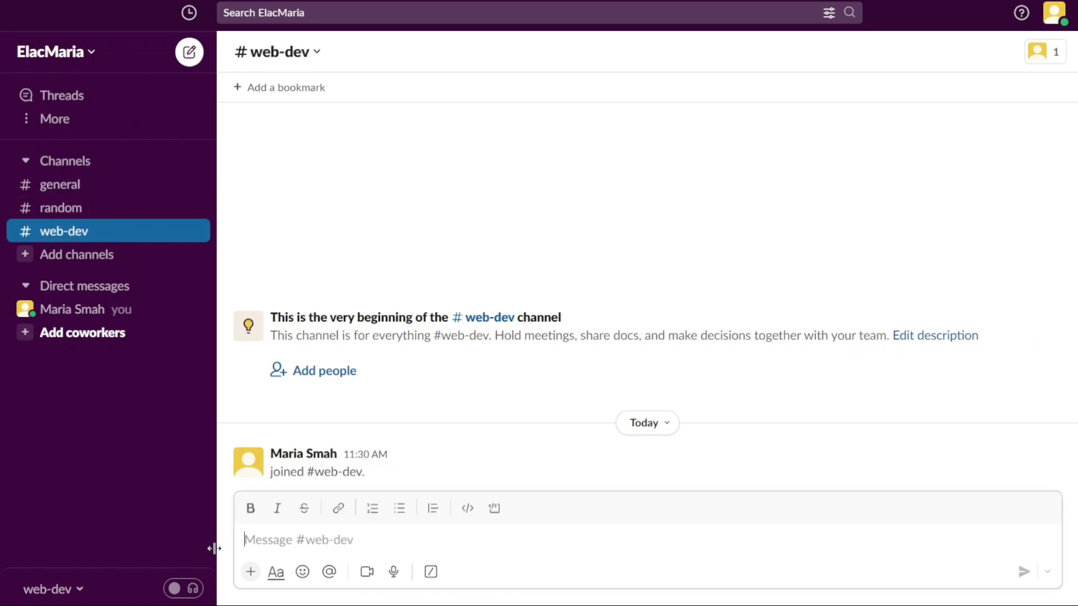
left_click(186, 589)
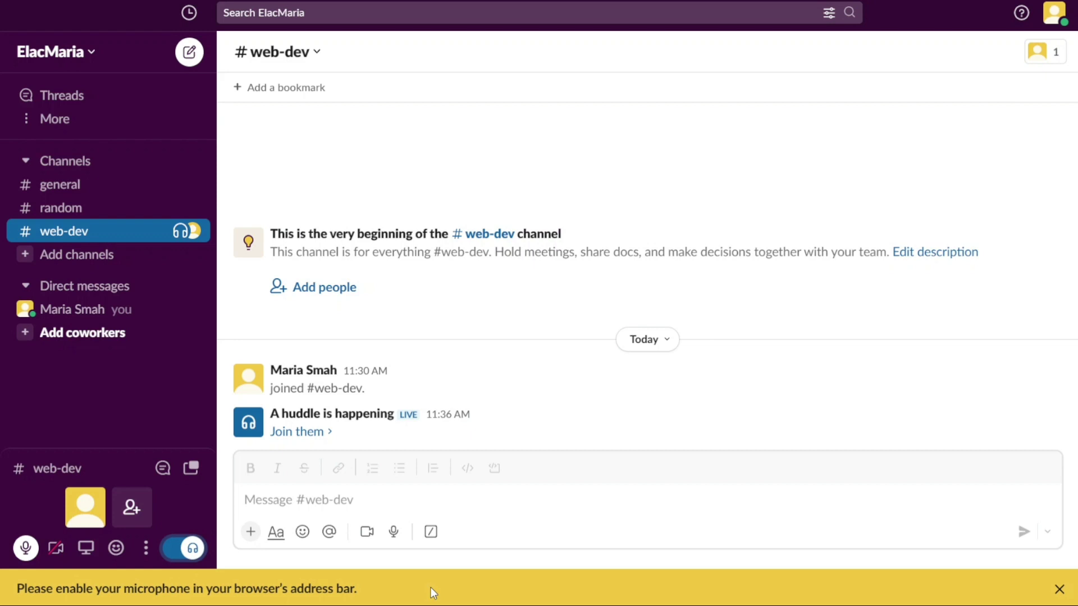
left_click(1059, 590)
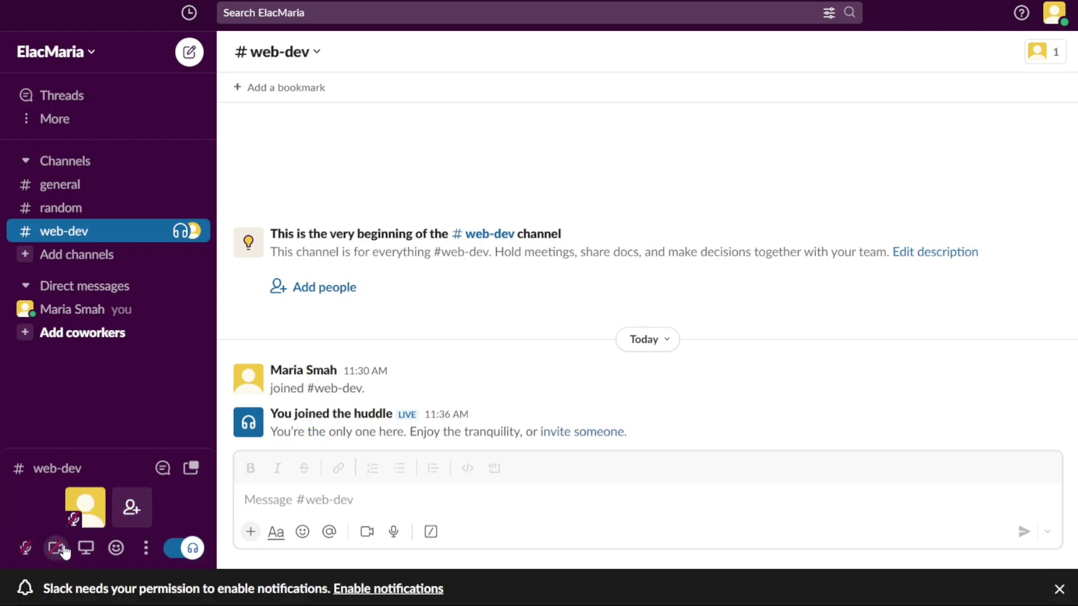
left_click(183, 553)
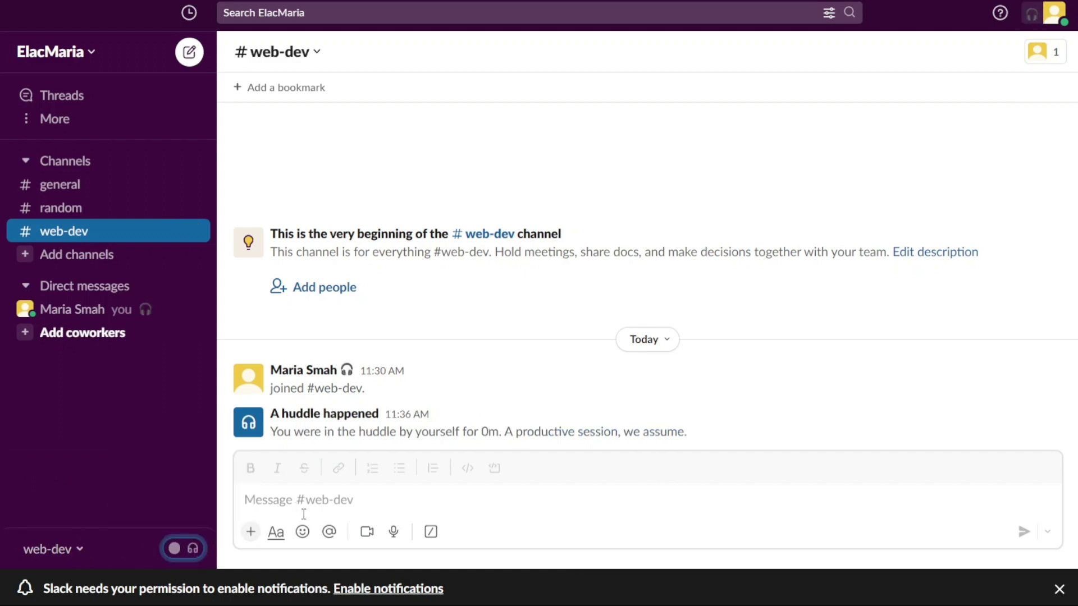
View the attachment options and the emoji picker for a message in the web-dev channel
left_click(250, 533)
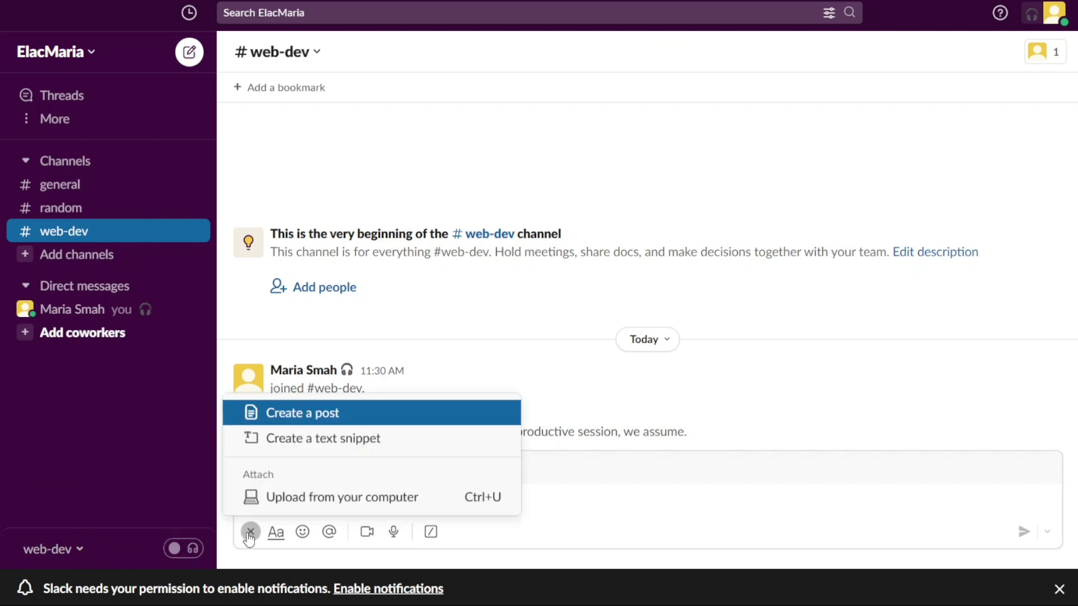
left_click(251, 533)
left_click(302, 532)
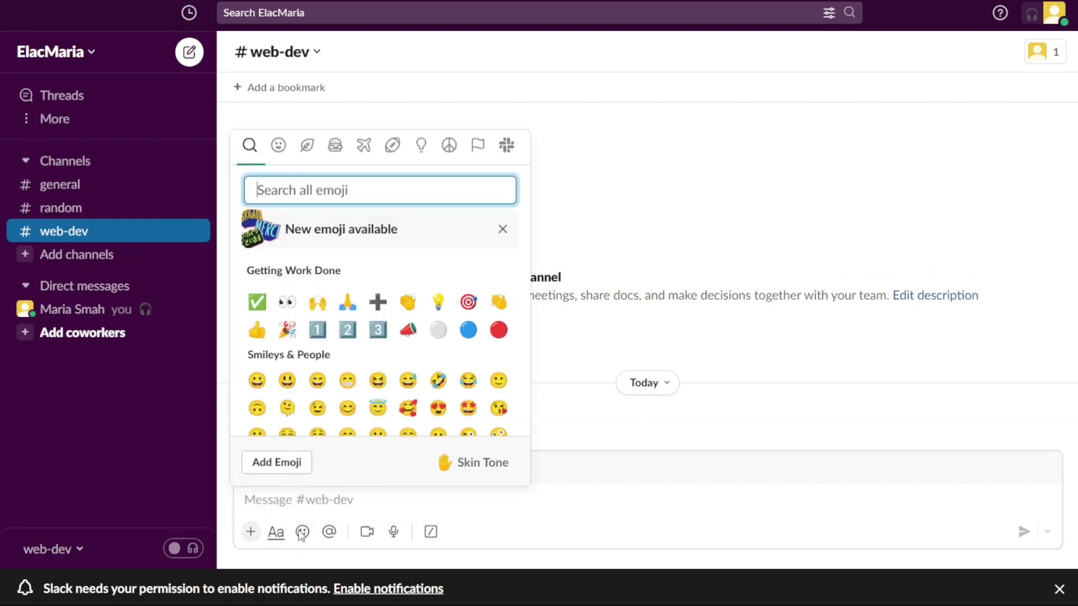
left_click(638, 297)
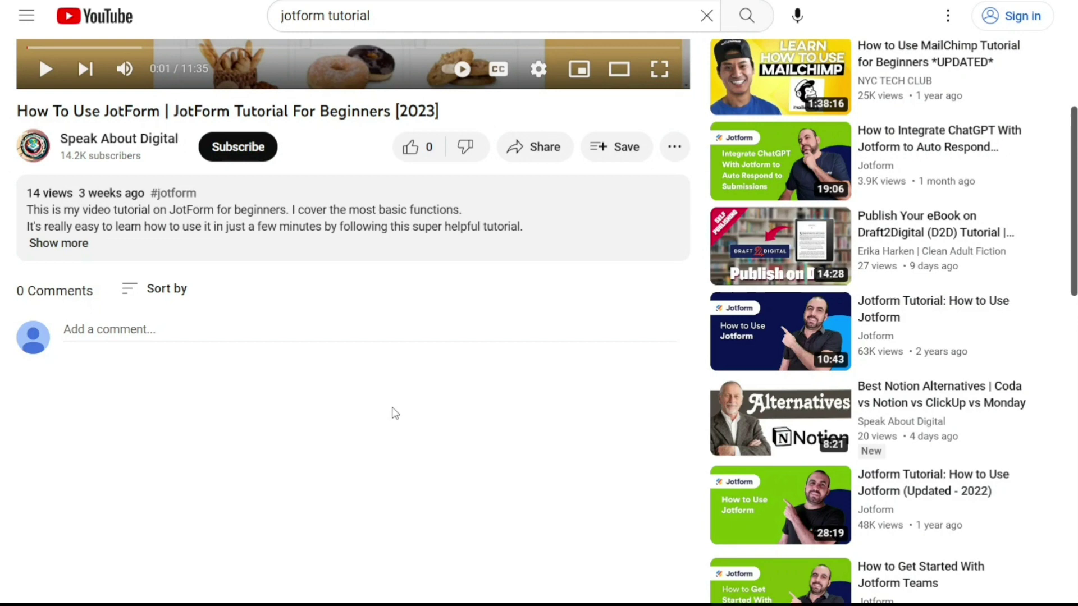
Expand the JotForm tutorial video's description, and start the free sign-up from the Slack features page
left_click(78, 243)
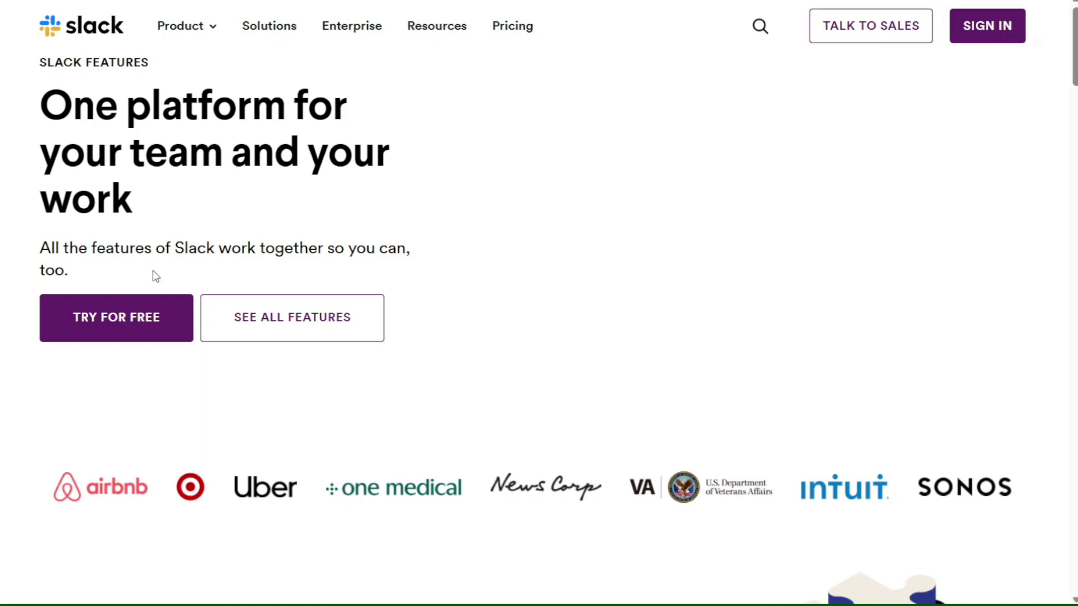
left_click(96, 330)
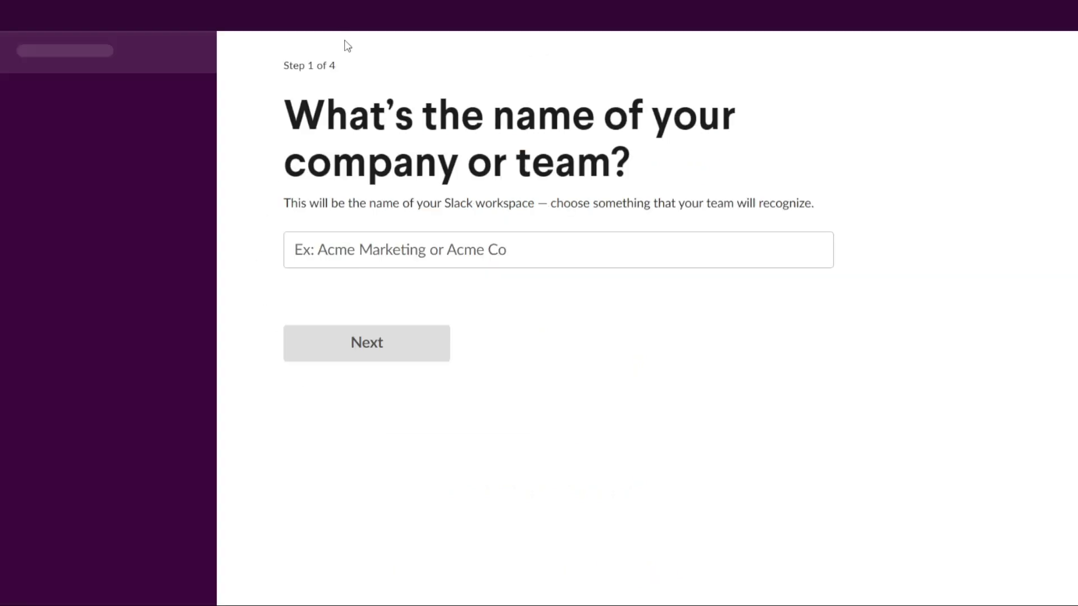
Name the new workspace ElacMaria and enter "Web Dev" as what the team is working on
left_click_drag(339, 65, 293, 63)
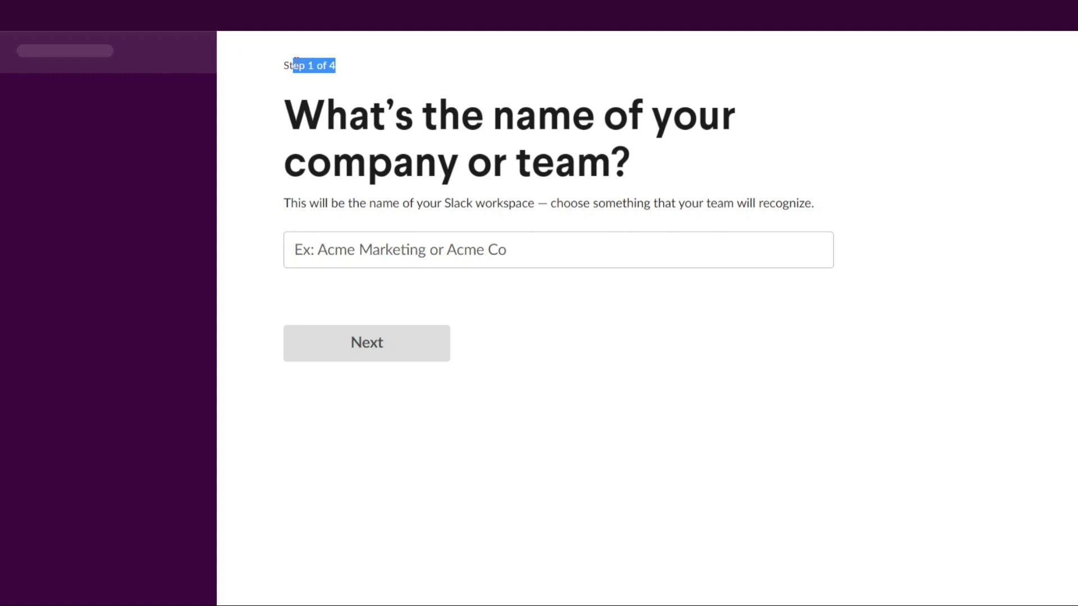
left_click(423, 83)
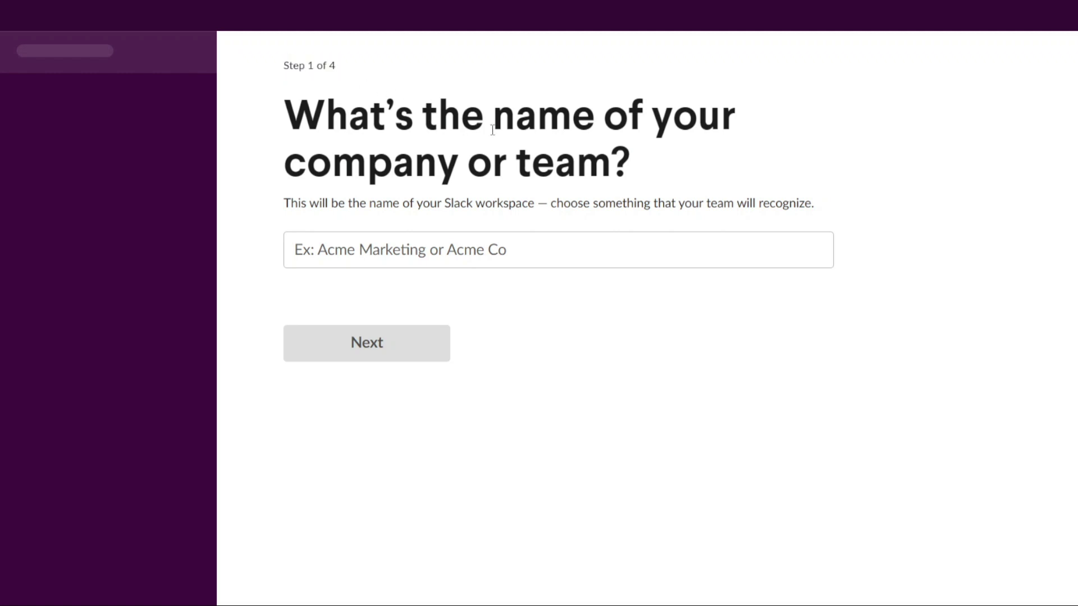
left_click(455, 253)
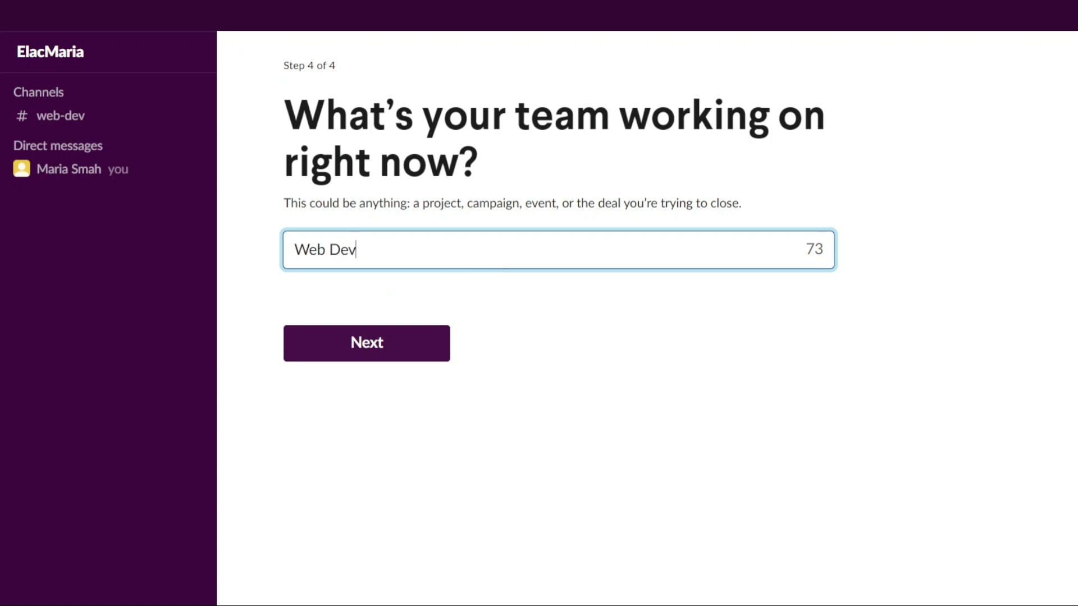
key("Return")
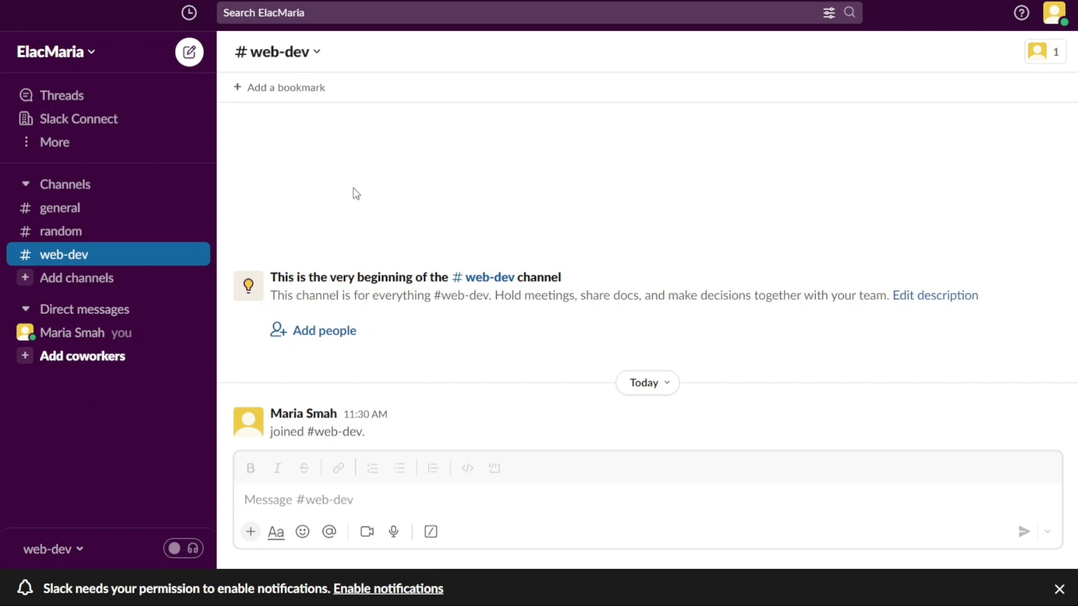
Compose a new message addressed to the web-dev channel with the text "ok" and send it
left_click(140, 207)
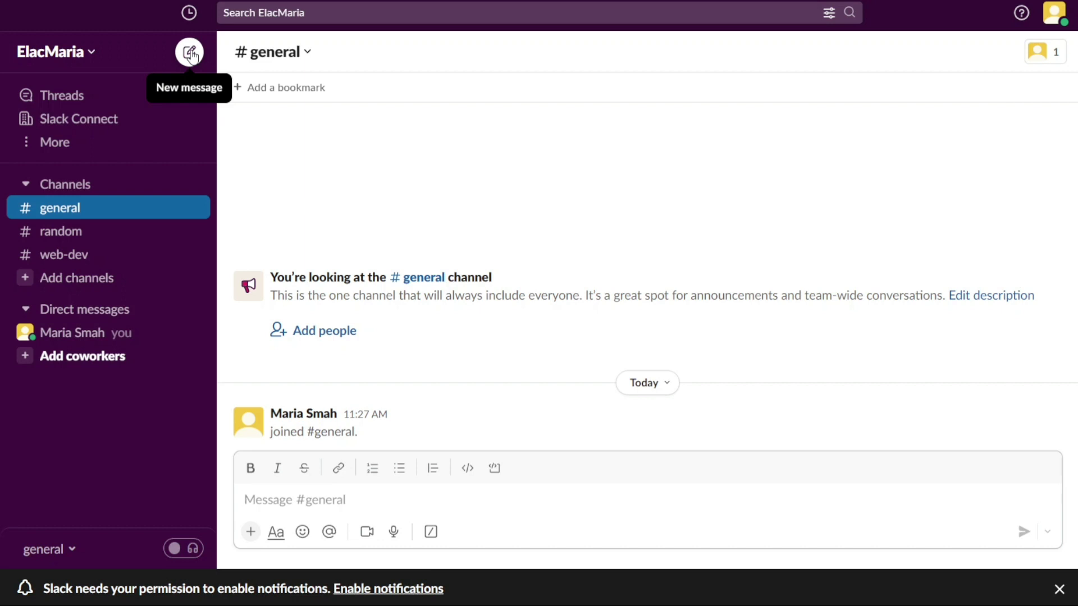
left_click(190, 54)
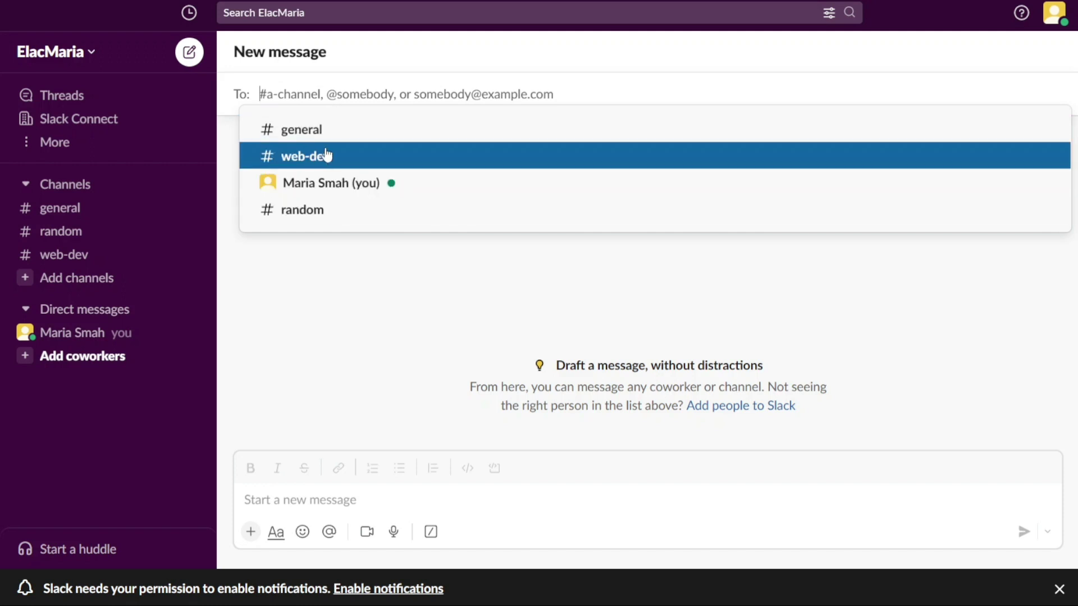
left_click(346, 157)
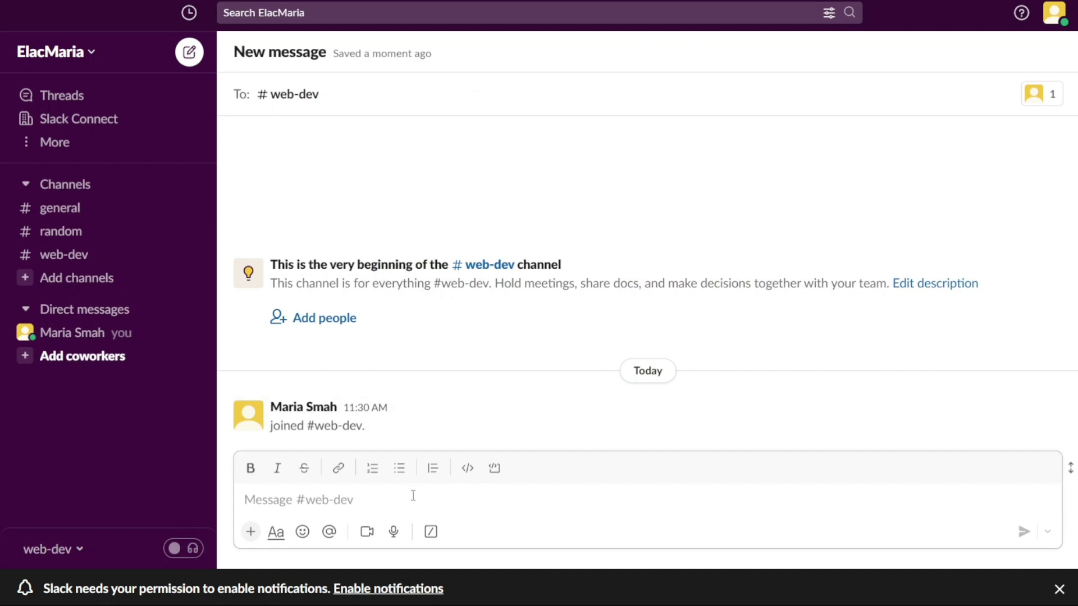
type("ok")
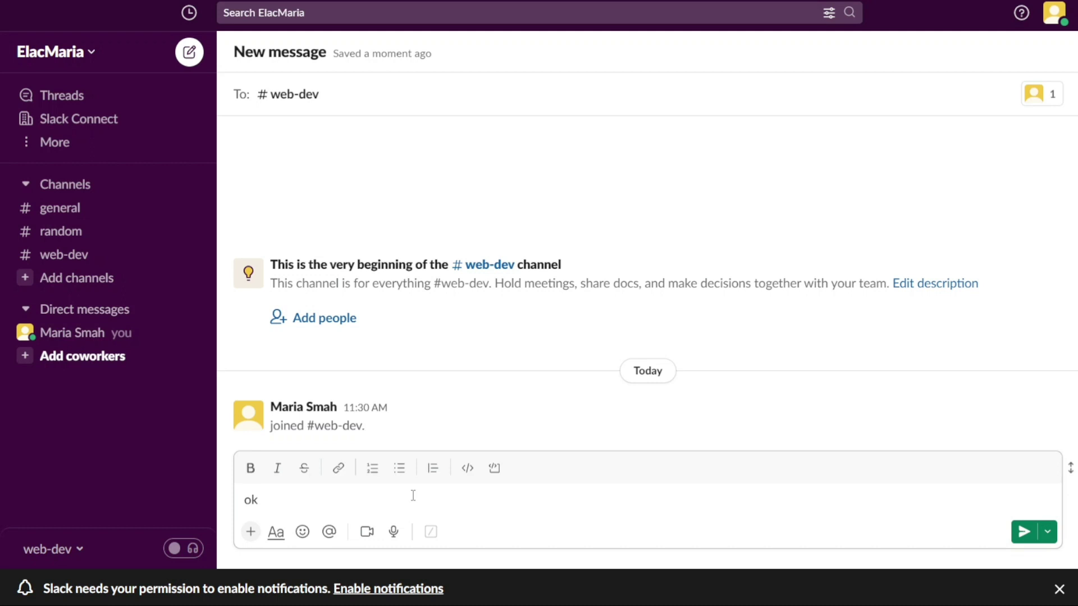
key("Return")
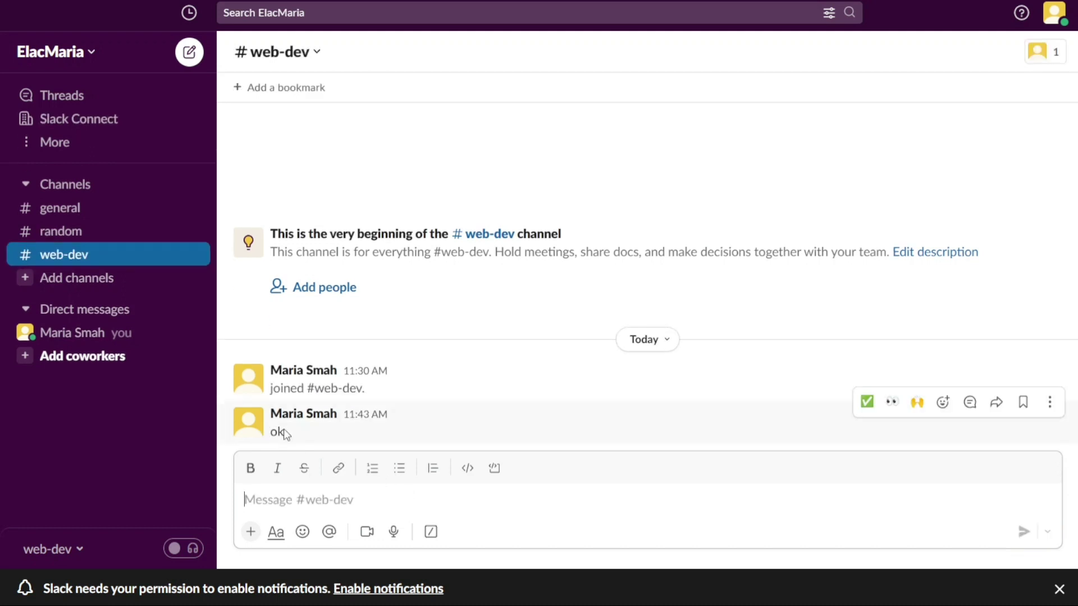
Send a grinning face emoji as a message in the web-dev channel
left_click(302, 532)
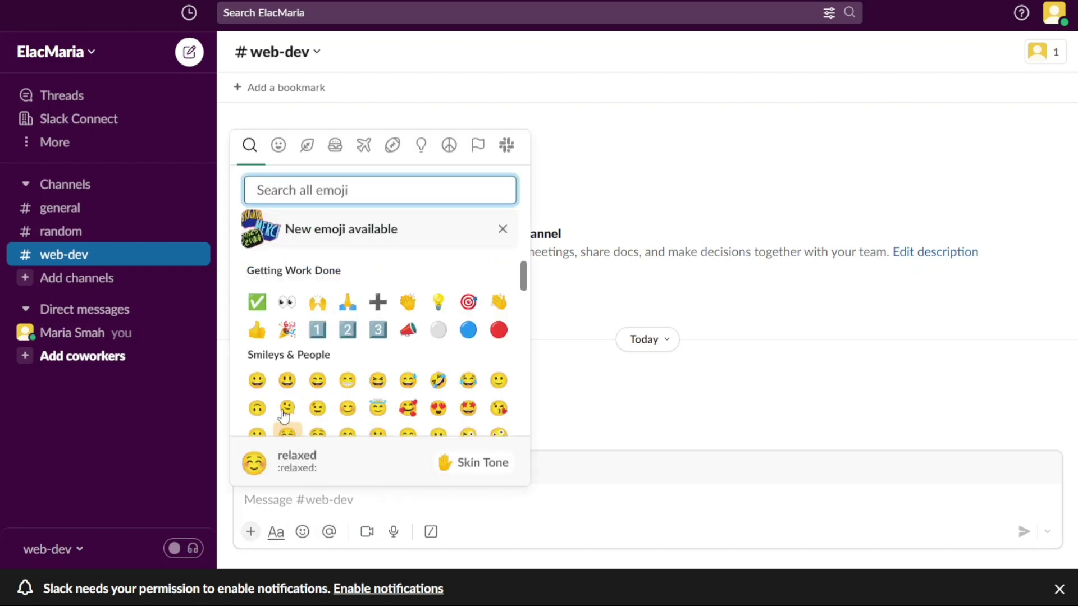
left_click(260, 382)
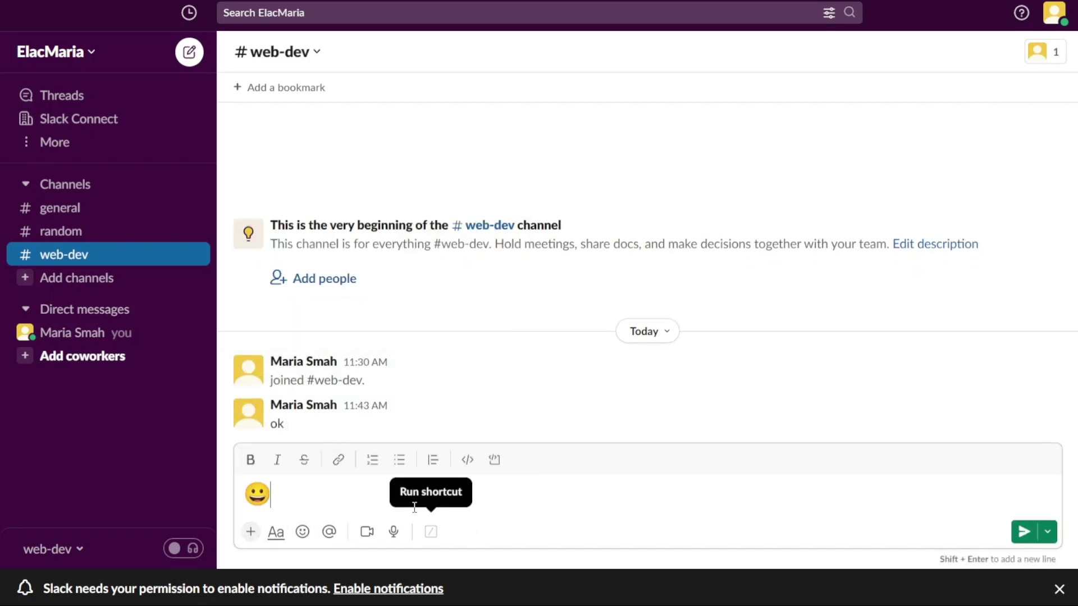
key("Return")
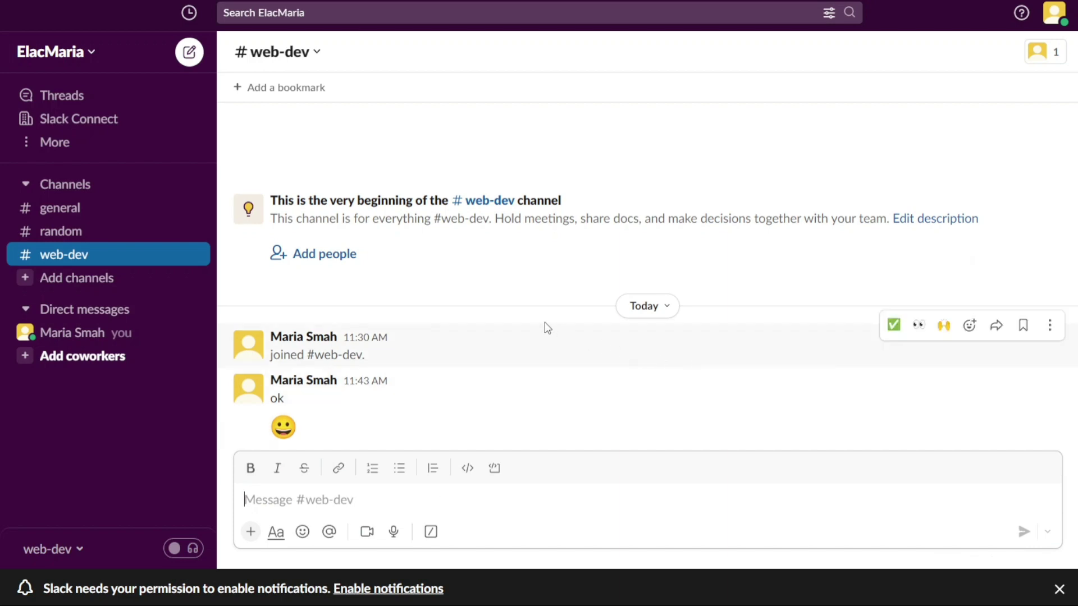
Start another new message addressed to the web-dev channel
left_click(192, 55)
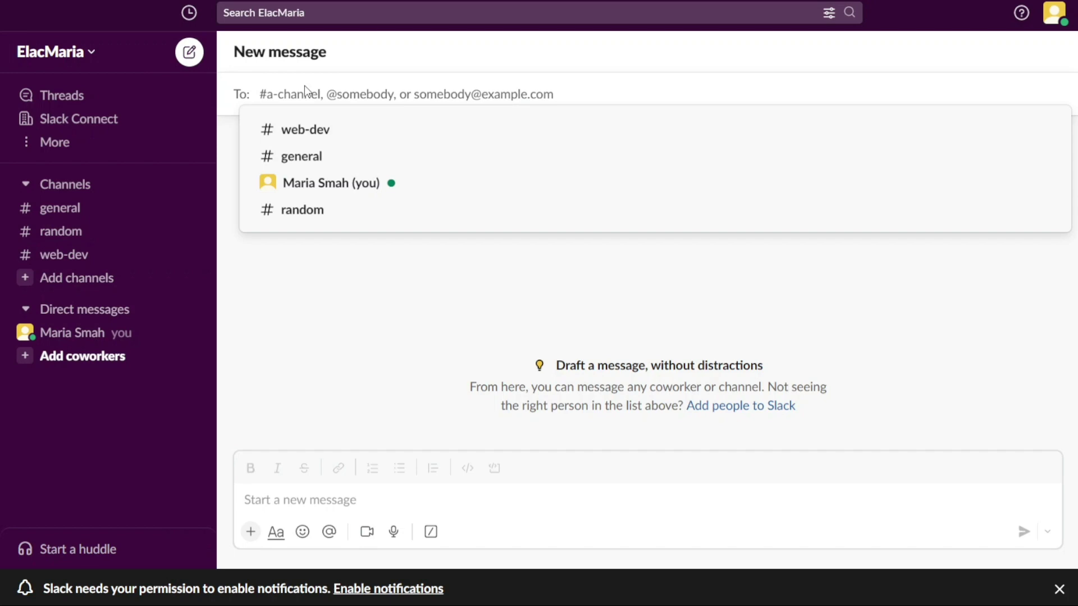
left_click(346, 130)
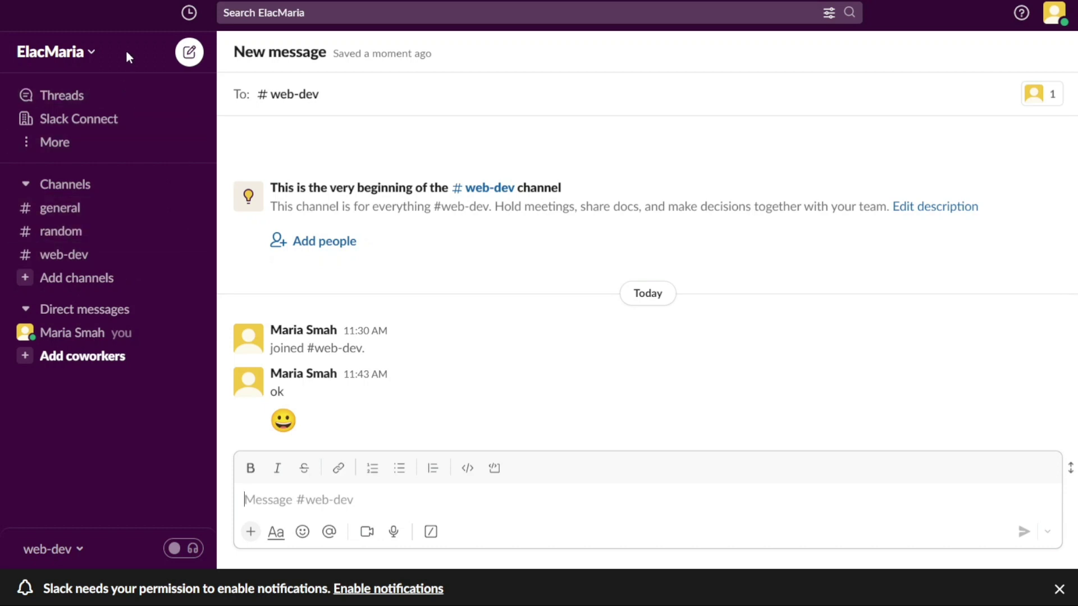
Show the Unreads view and dismiss the banner asking to enable notifications
left_click(54, 144)
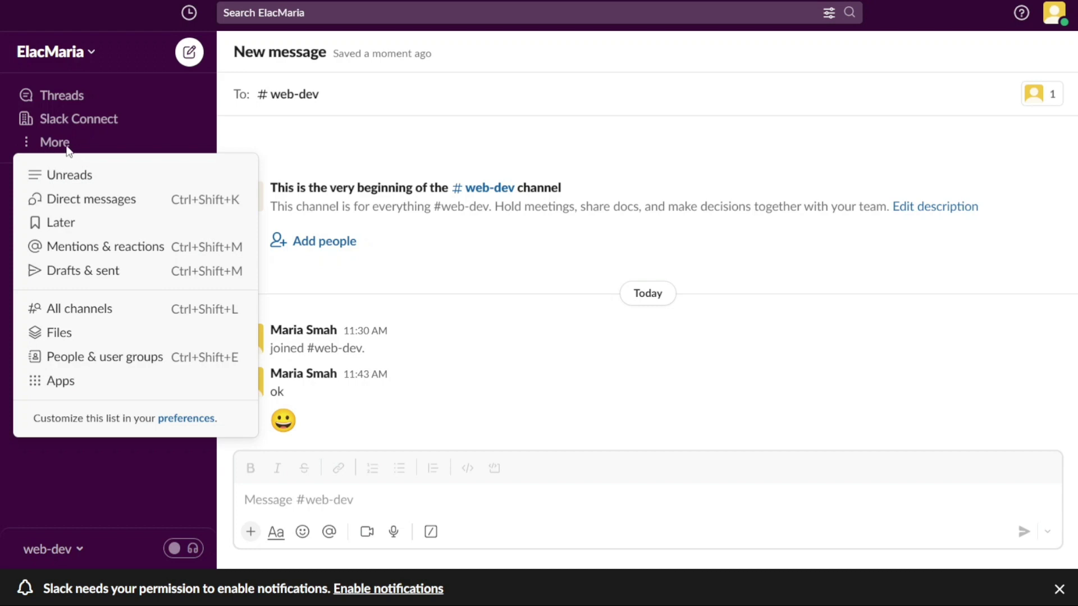
left_click(103, 176)
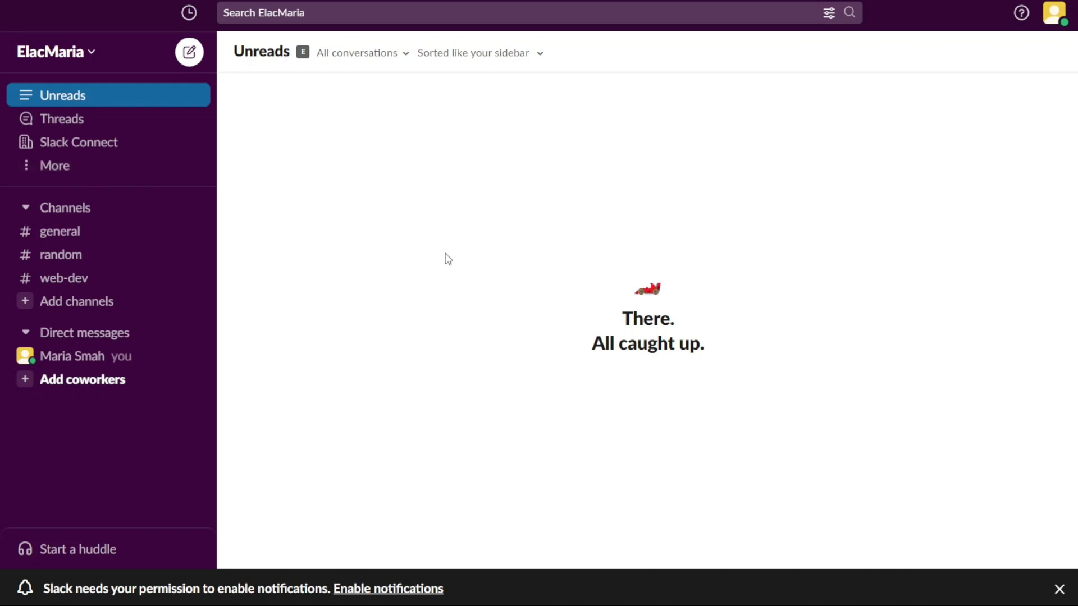
left_click(1059, 589)
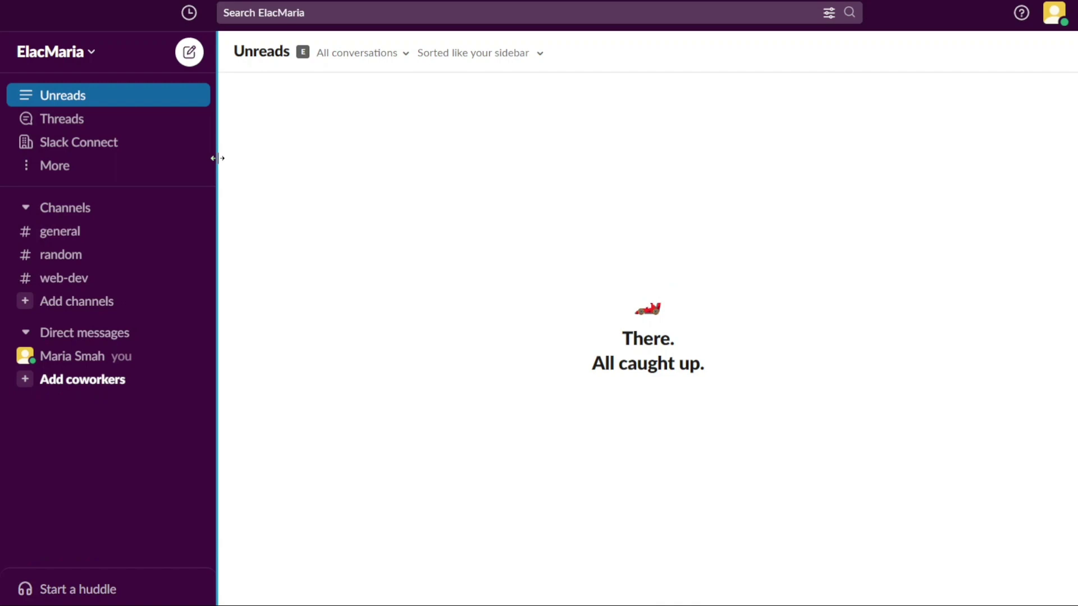
View the Direct messages overview and the Later section for saved messages and reminders
left_click(150, 176)
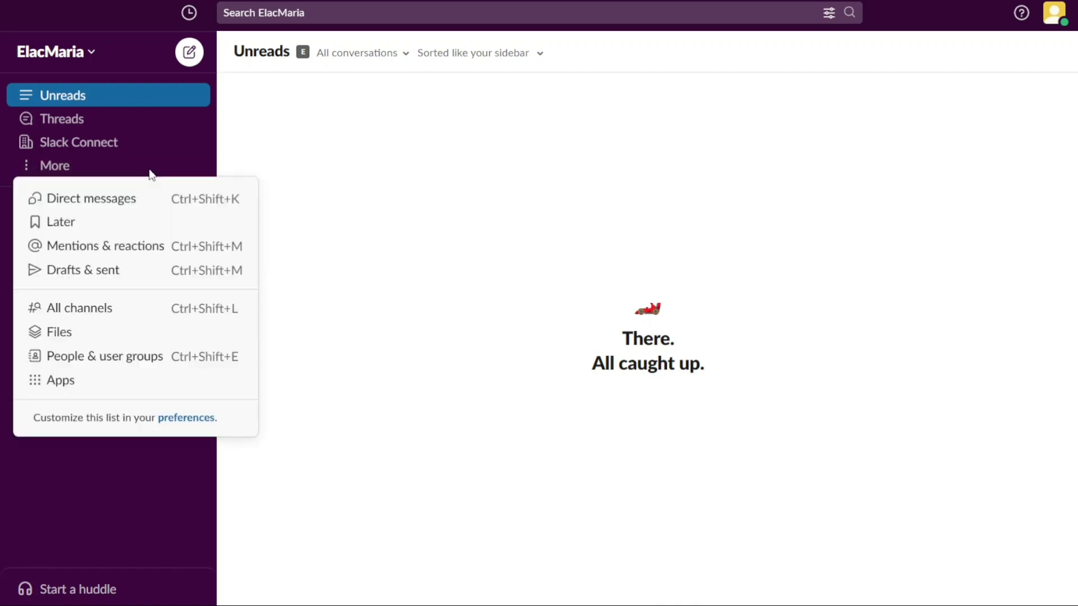
left_click(126, 209)
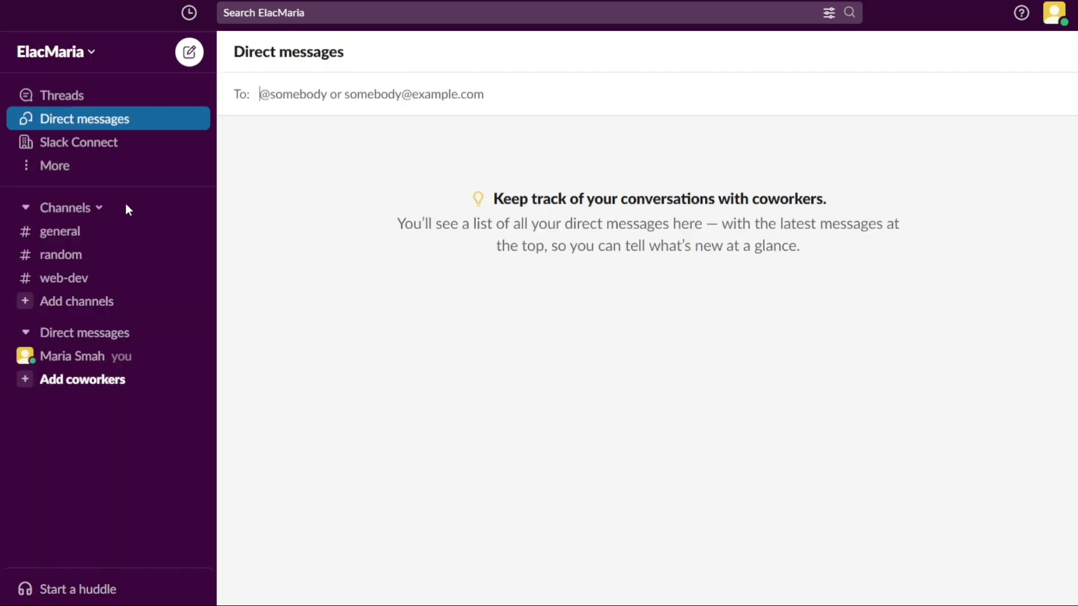
left_click(96, 176)
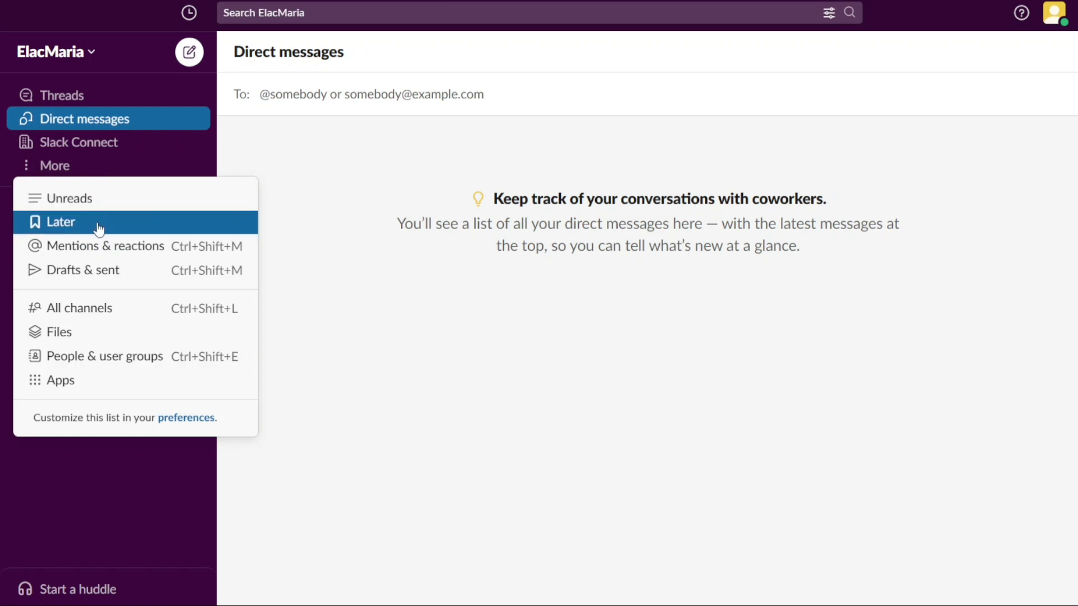
left_click(99, 225)
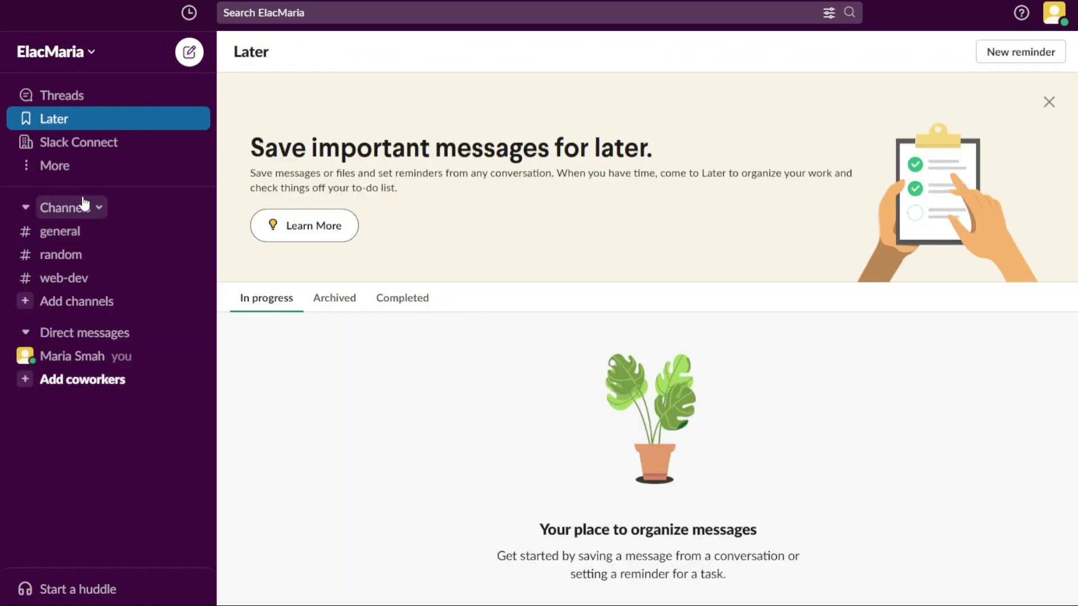
View the Mentions & reactions activity and the Drafts & sent messages
left_click(62, 167)
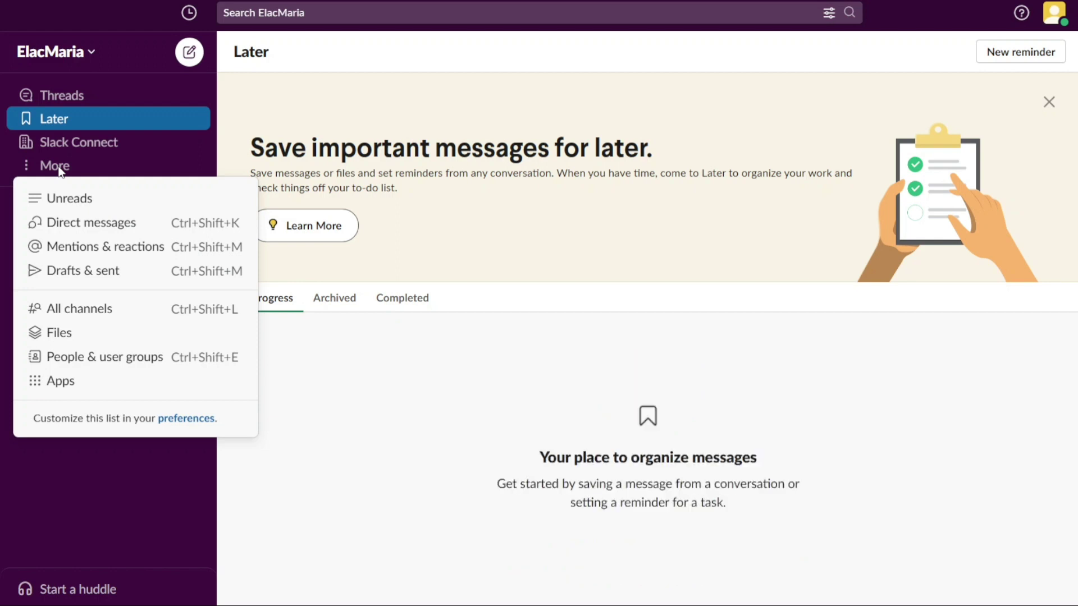
left_click(103, 247)
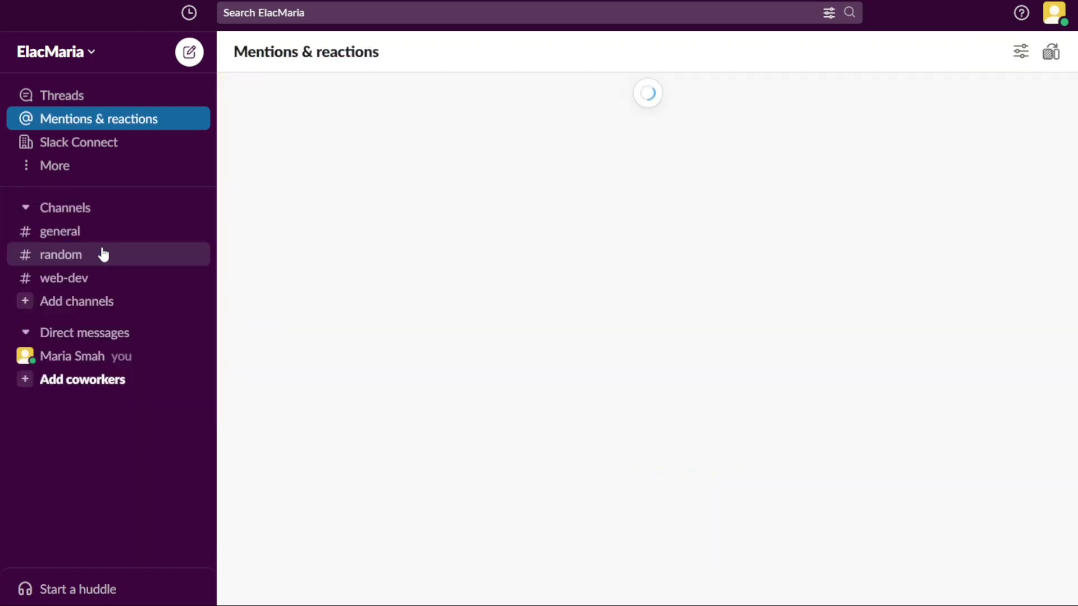
left_click(112, 166)
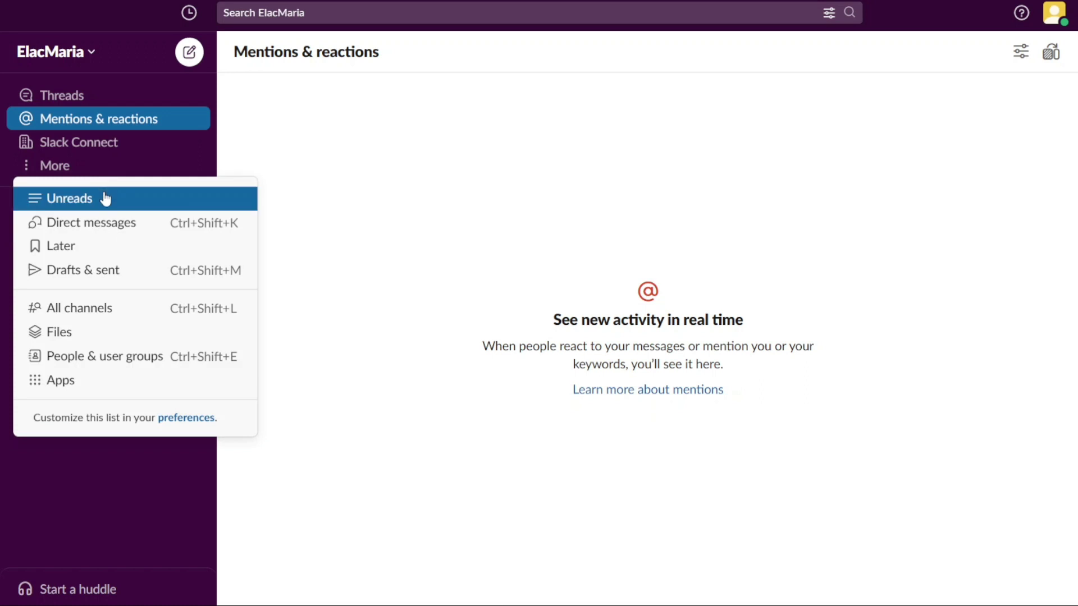
left_click(119, 270)
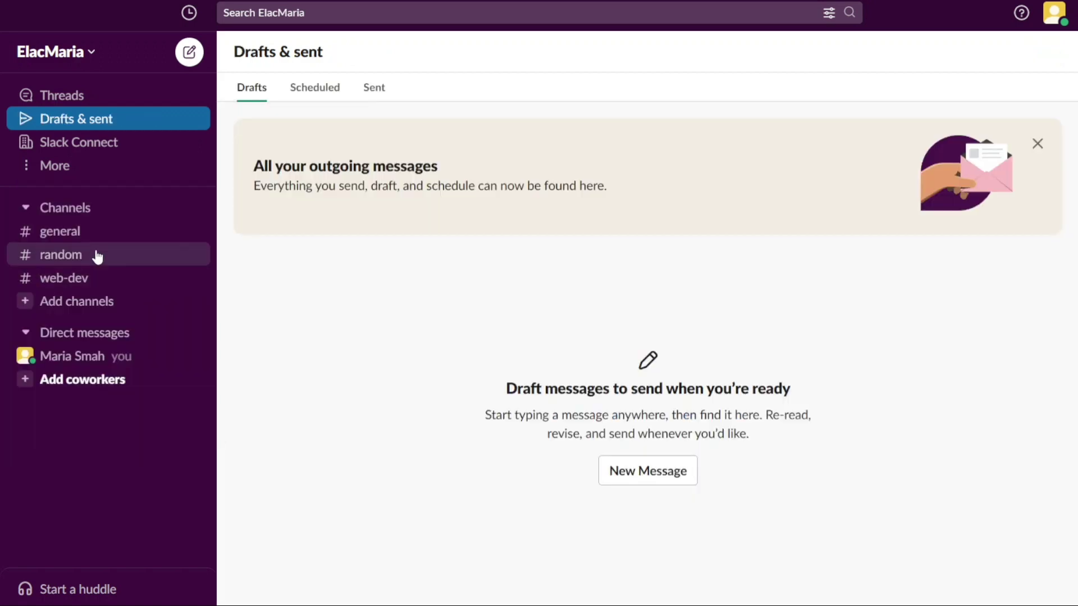
View the Slack Connect page and the team's Files section
left_click(62, 169)
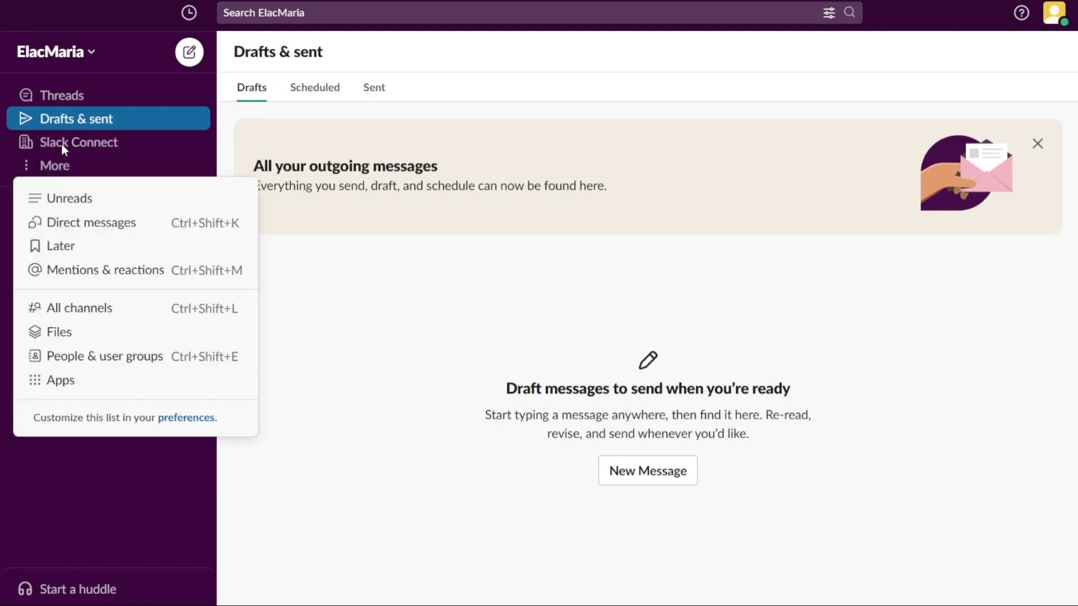
left_click(62, 142)
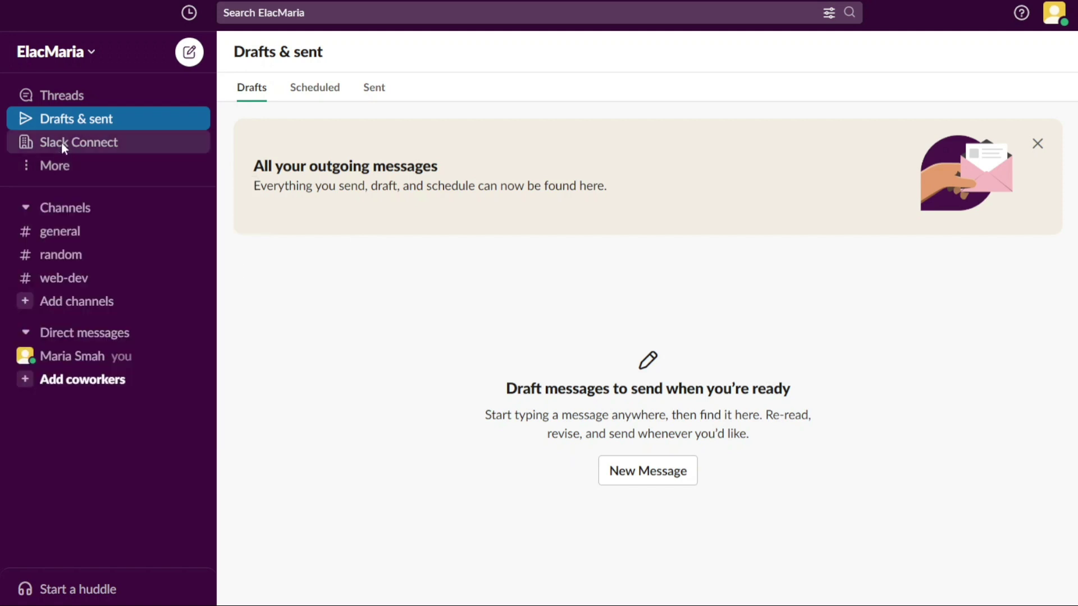
left_click(62, 143)
left_click(63, 147)
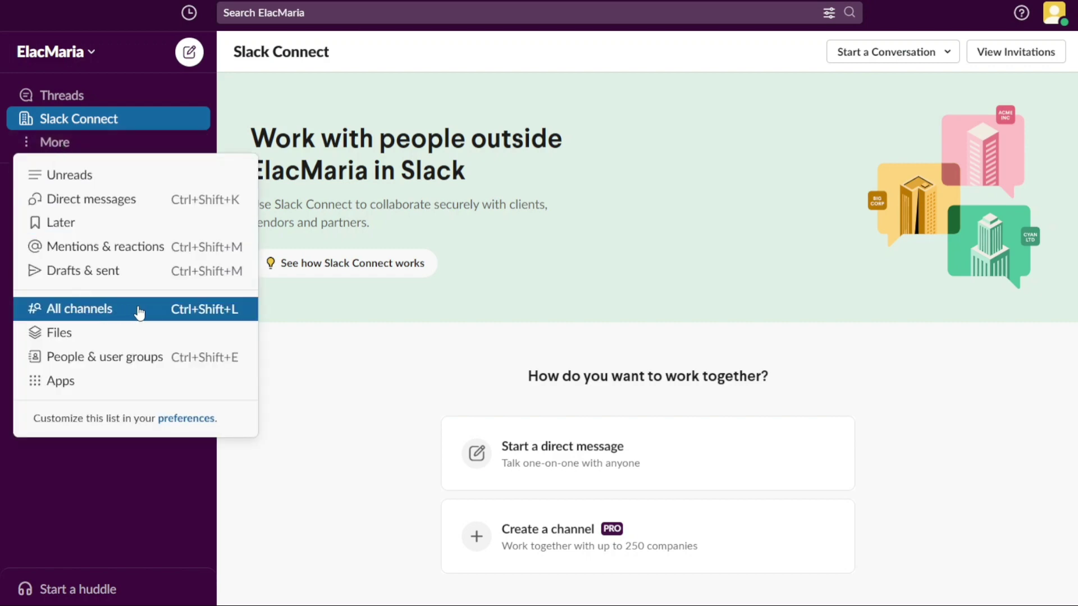
left_click(105, 336)
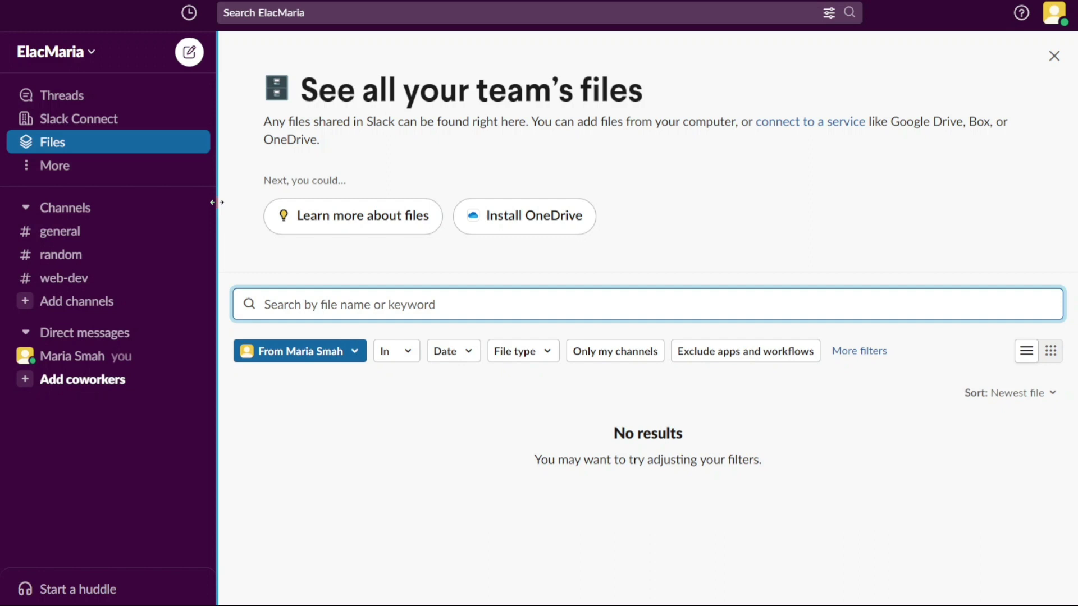
Open the Apps section and browse the recommended apps
left_click(125, 178)
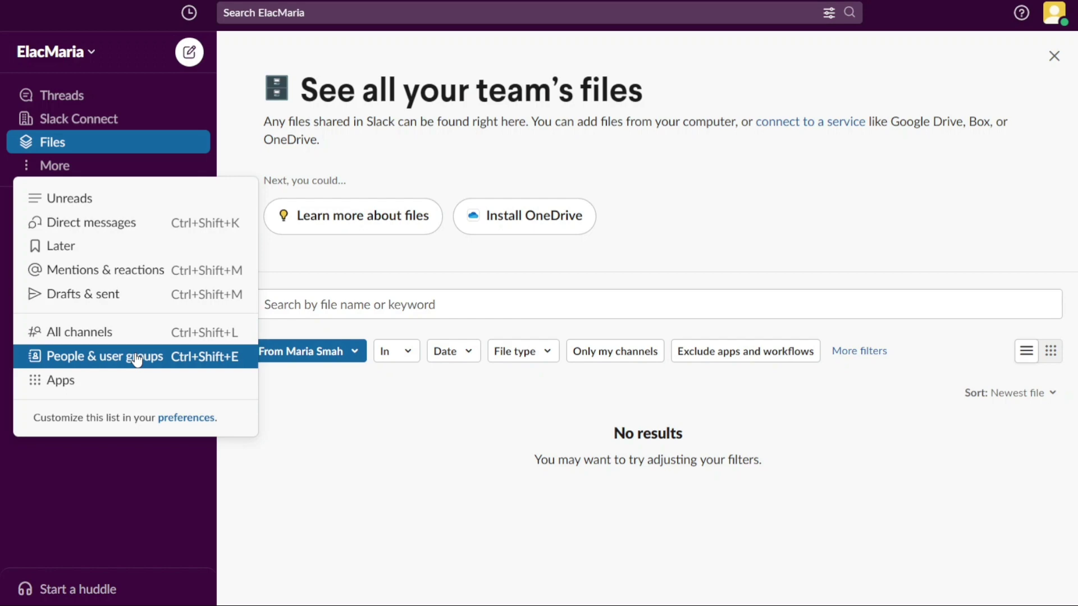
left_click(100, 385)
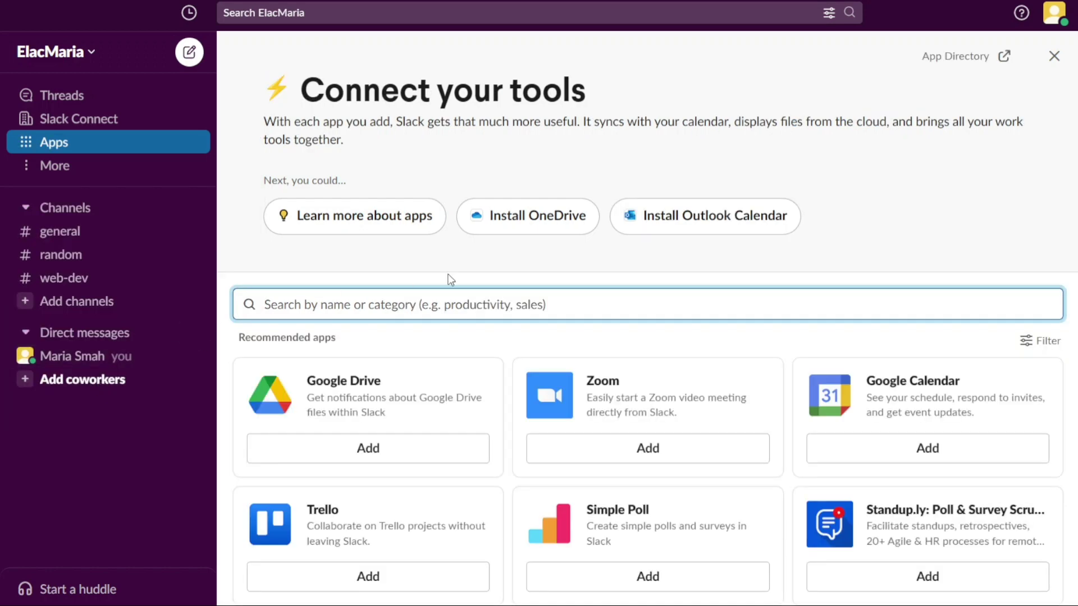
left_click(872, 233)
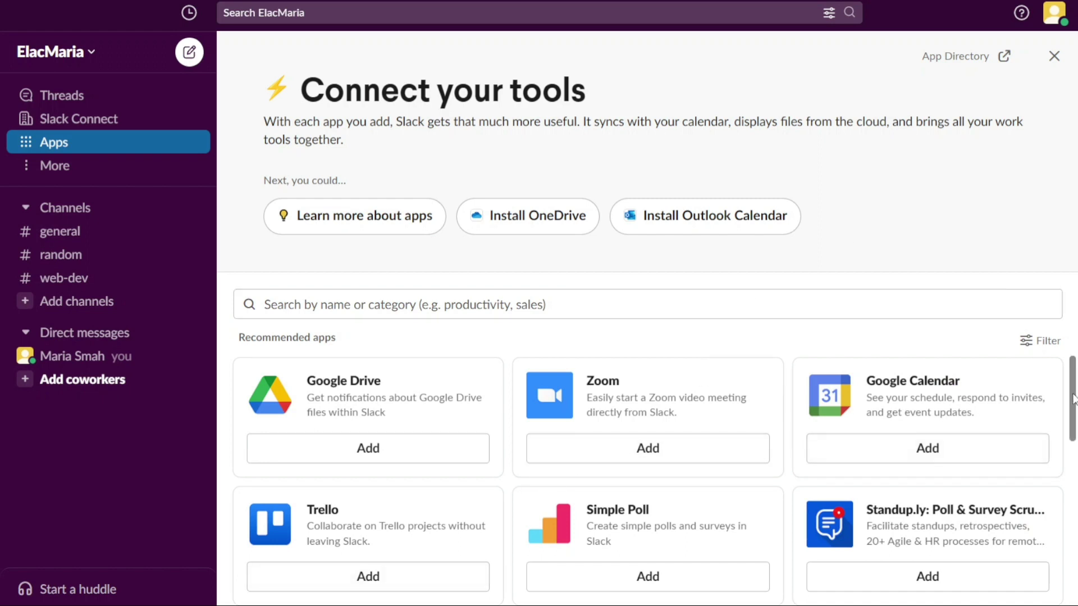
left_click_drag(1072, 398, 1065, 484)
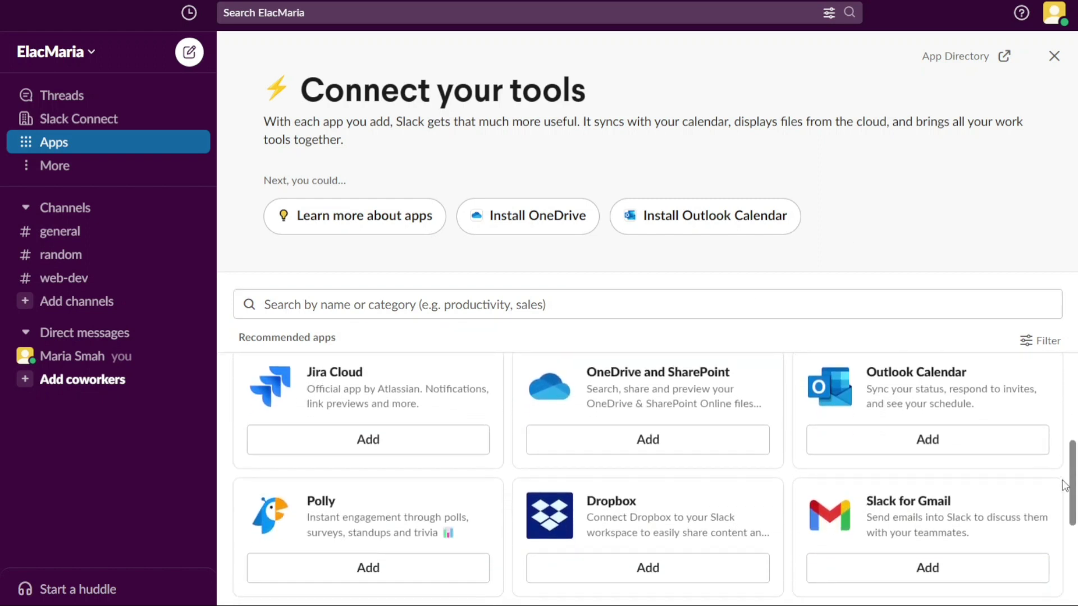
View the create and manage options of the Channels section, and open the general channel
left_click(99, 214)
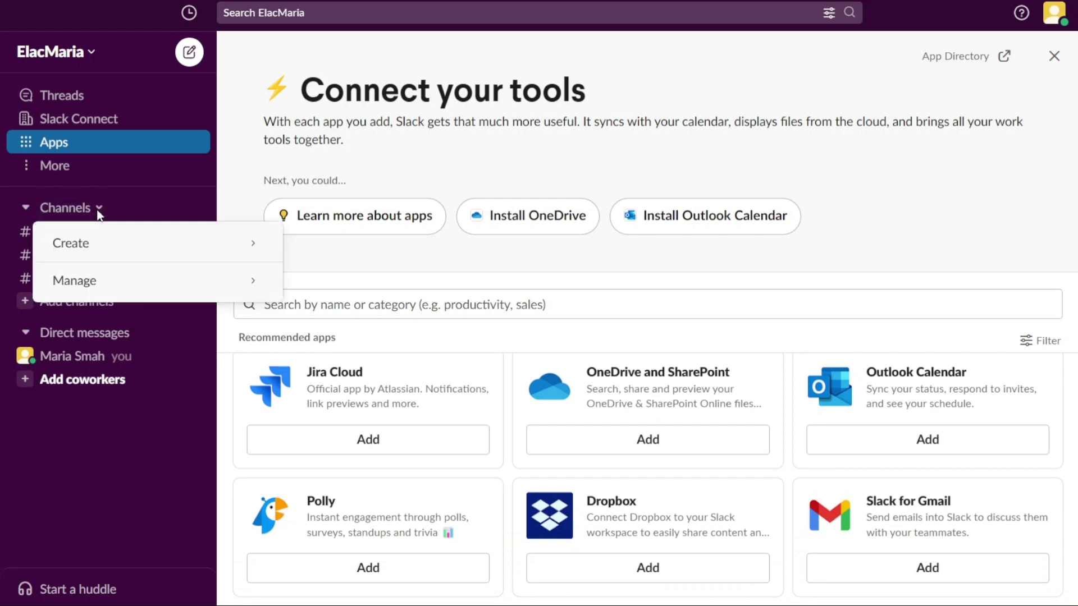
left_click(163, 212)
left_click(76, 241)
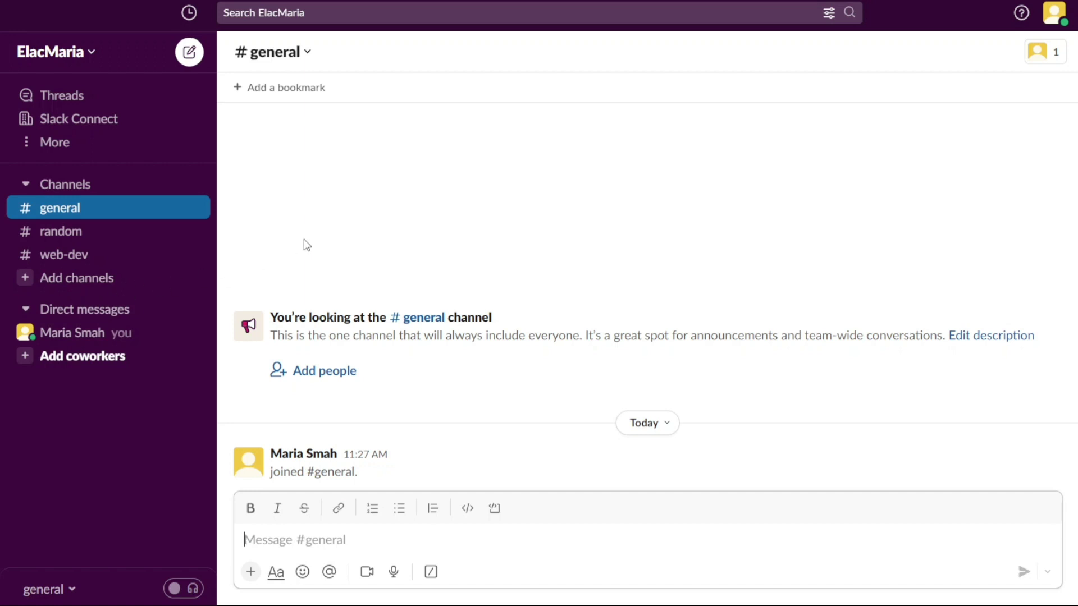
View the form for creating a new channel and close it without creating one
left_click(110, 283)
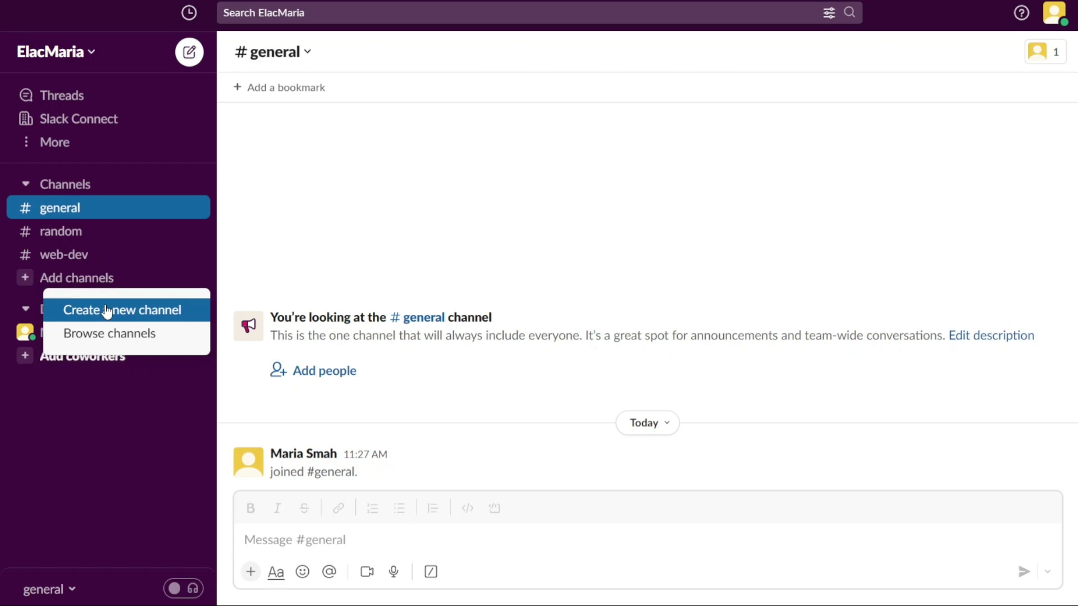
left_click(138, 310)
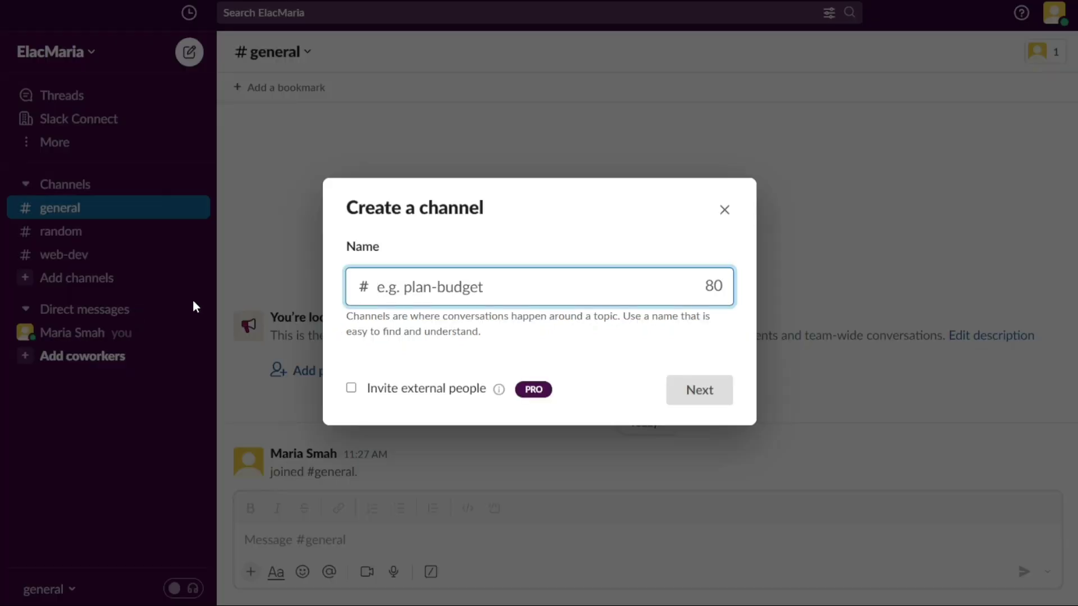
left_click(728, 209)
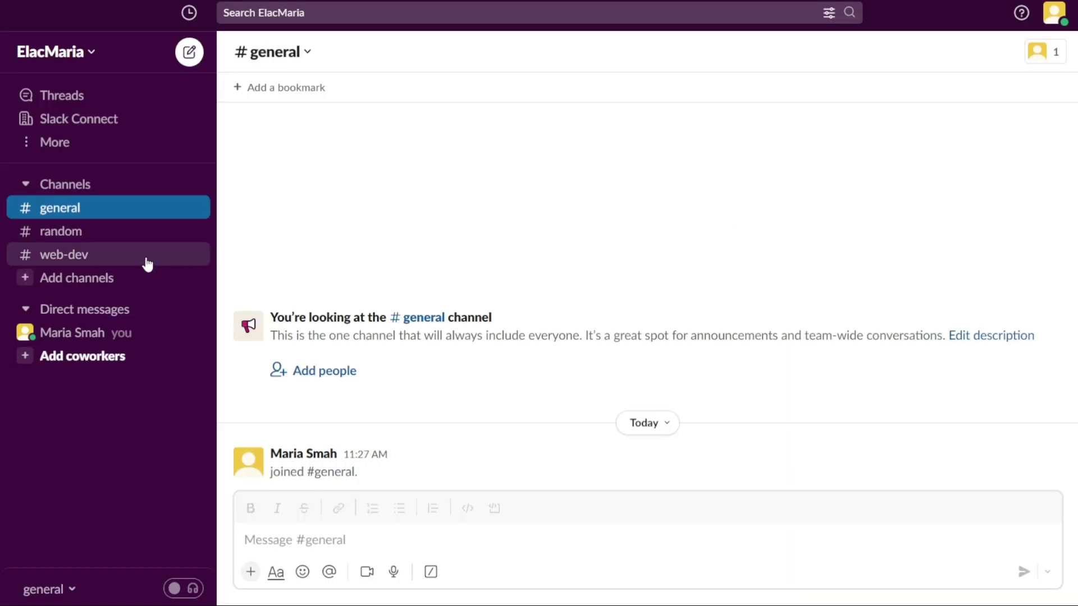
Open the web-dev channel, and collapse and re-expand the Channels list
left_click(106, 263)
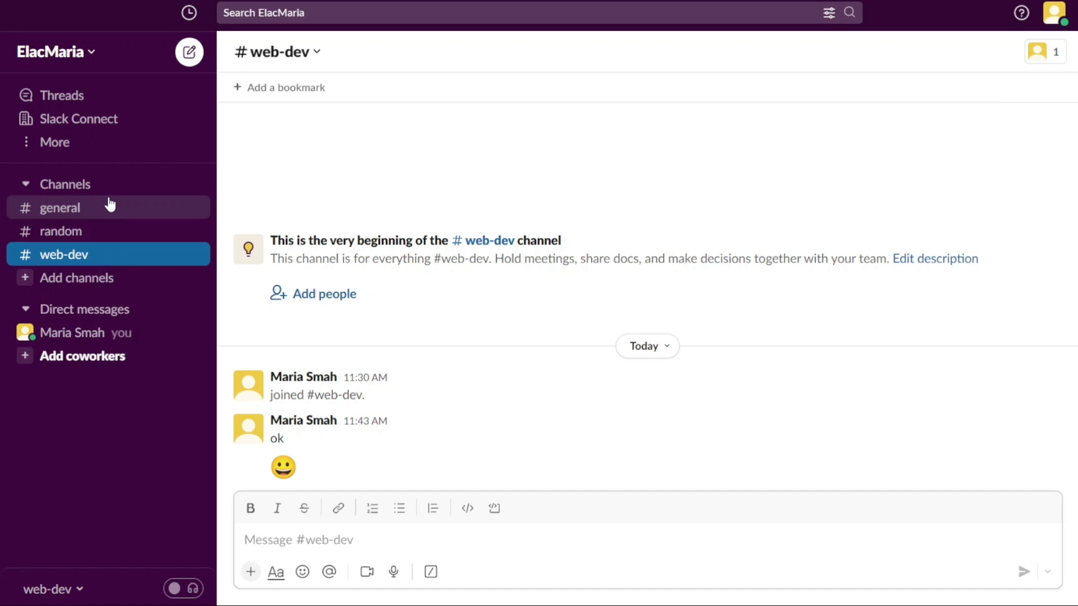
left_click(27, 184)
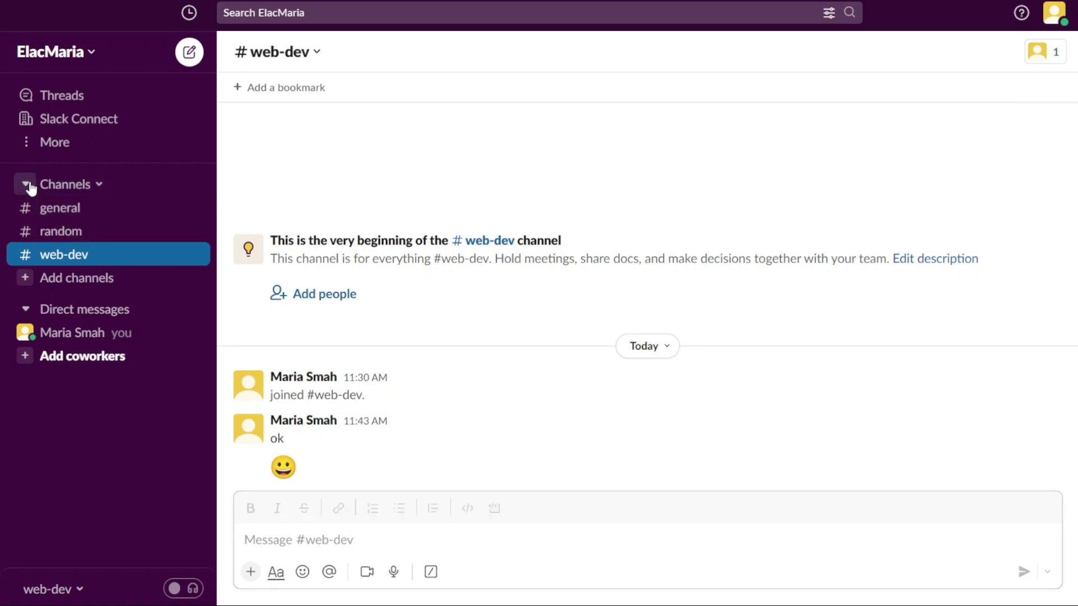
left_click(27, 185)
View the options for adding channels and the form for inviting coworkers to the ElacMaria workspace
left_click(99, 289)
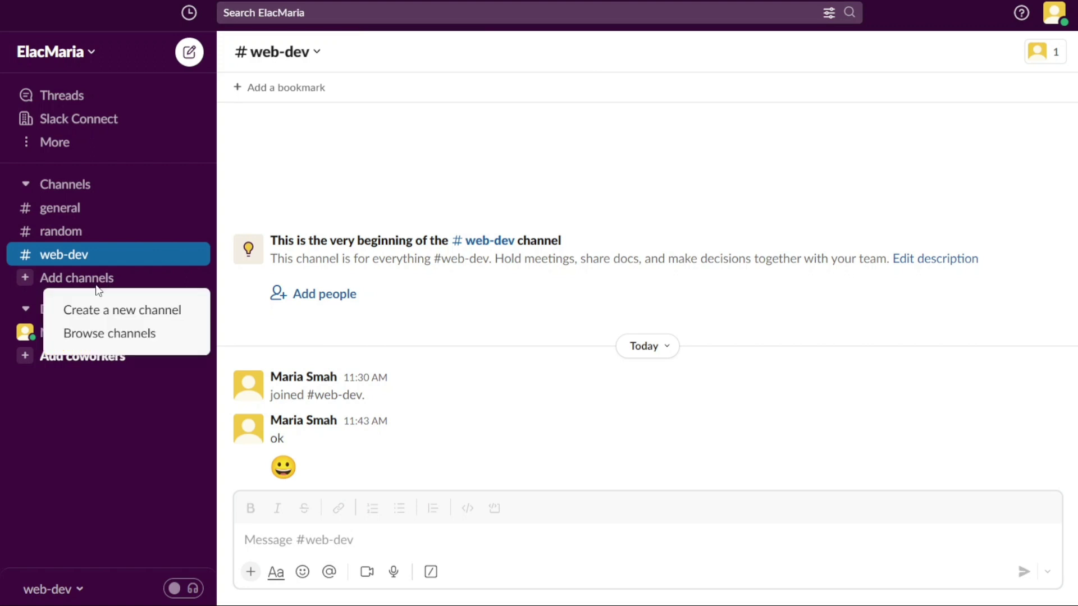
left_click(240, 290)
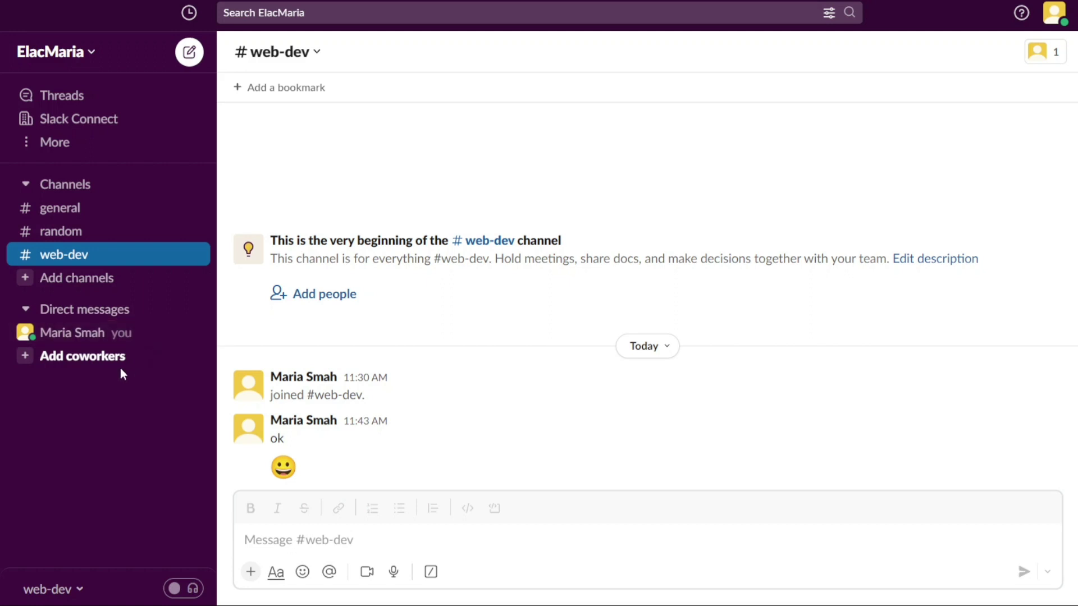
left_click(90, 359)
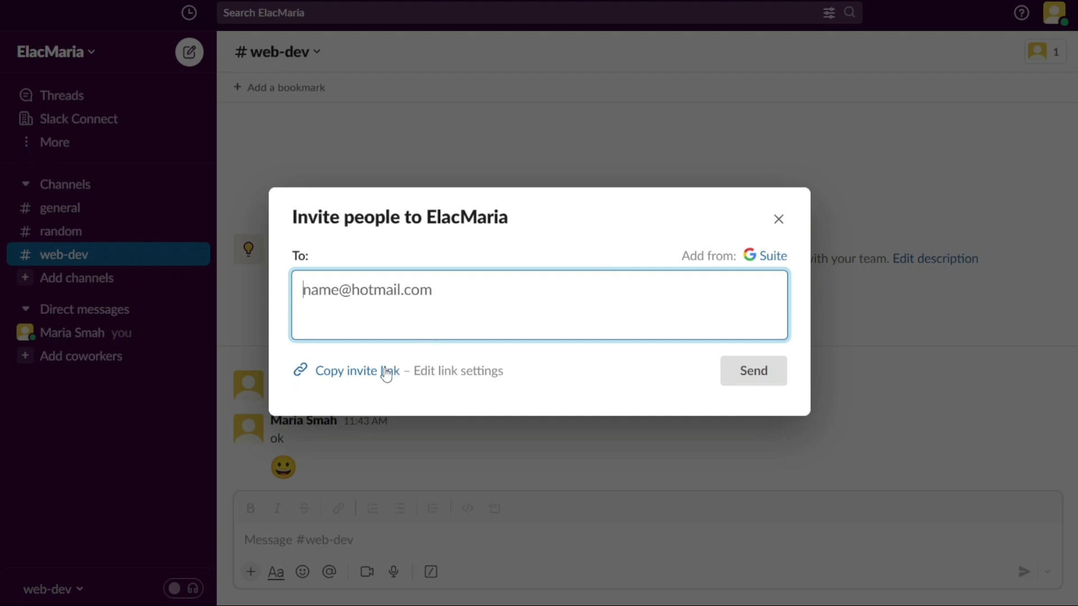
left_click(776, 223)
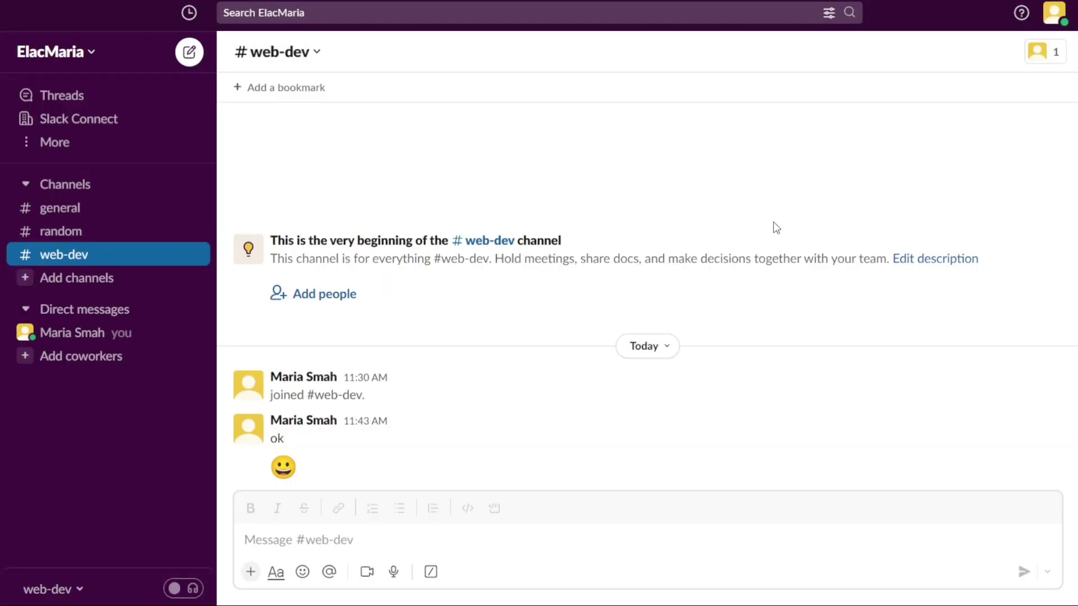
Start a huddle in the web-dev channel and leave it
left_click(193, 589)
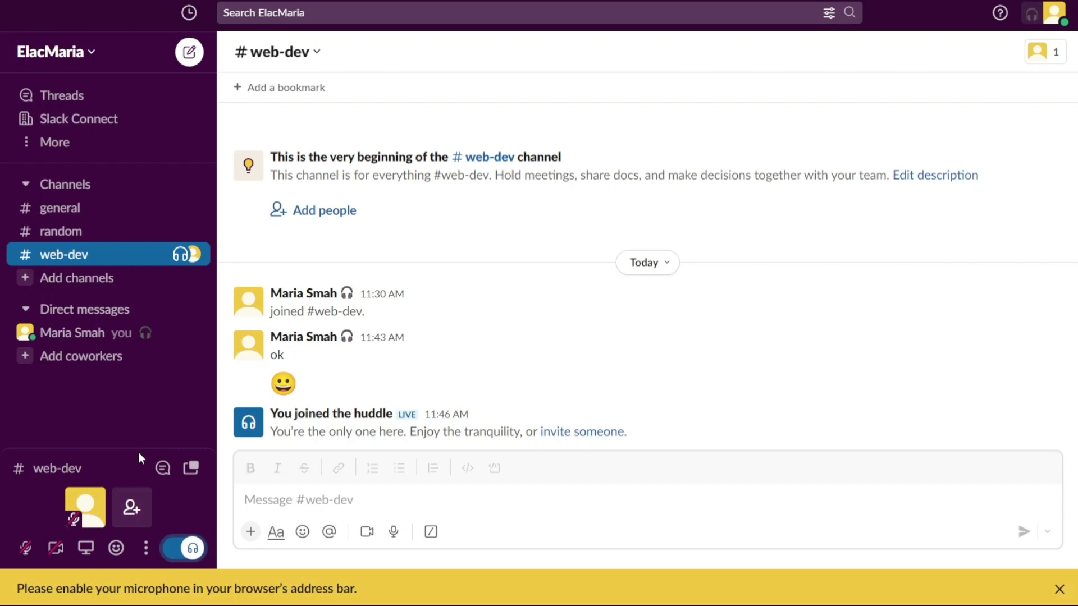
left_click(190, 547)
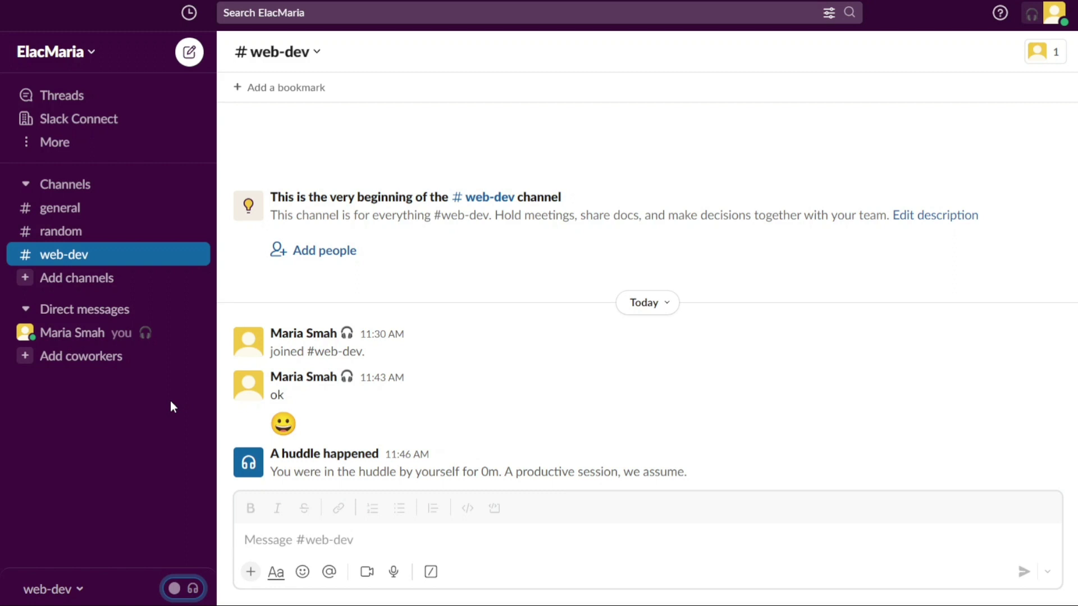
Return to the Apps section and look through the full list of recommended apps
left_click(56, 147)
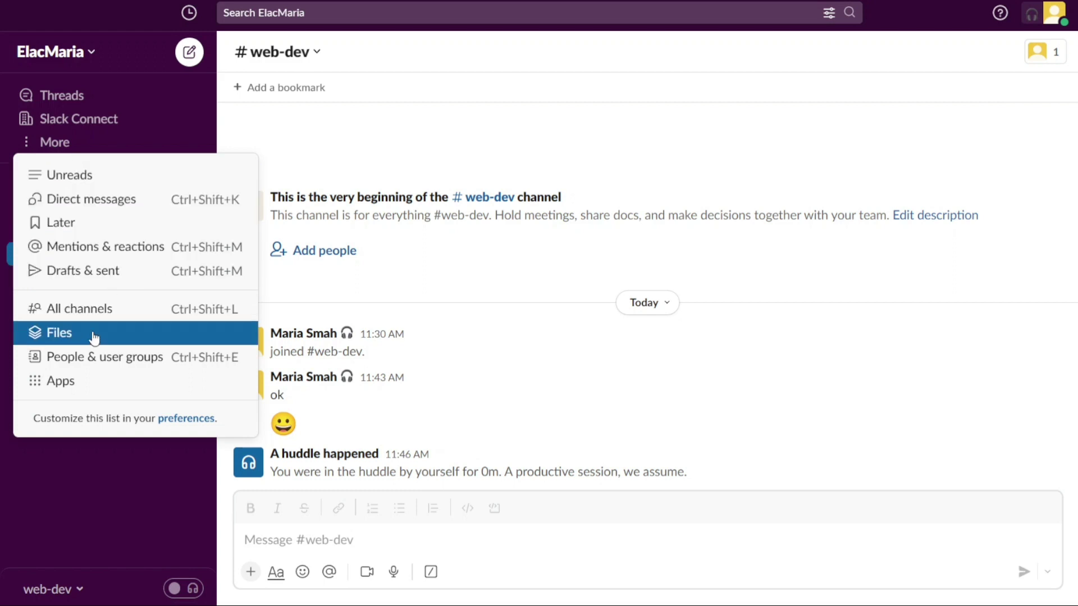
left_click(86, 383)
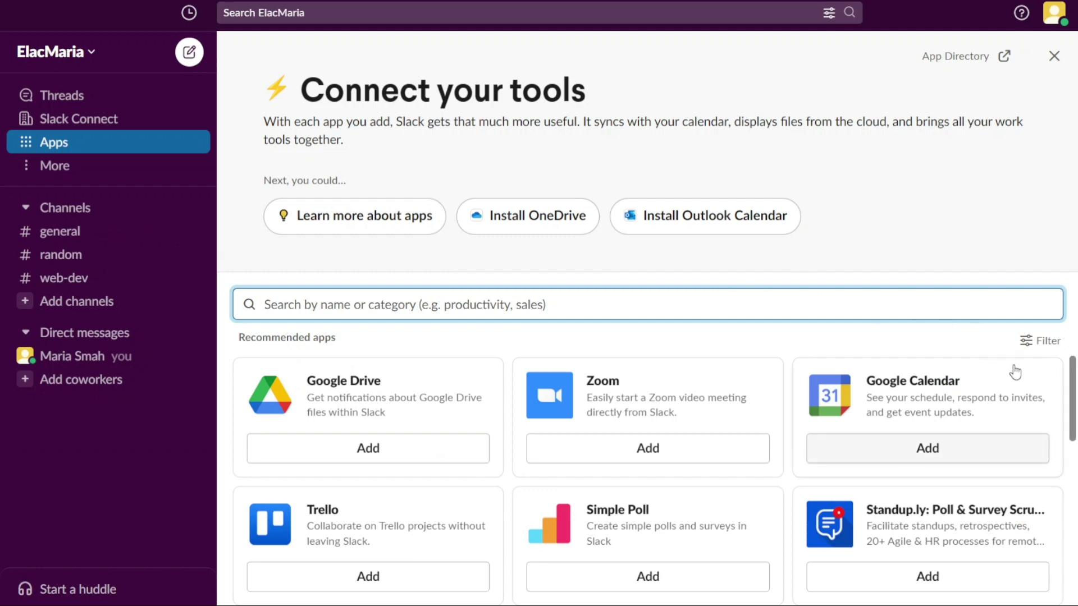
left_click_drag(1073, 406, 1071, 567)
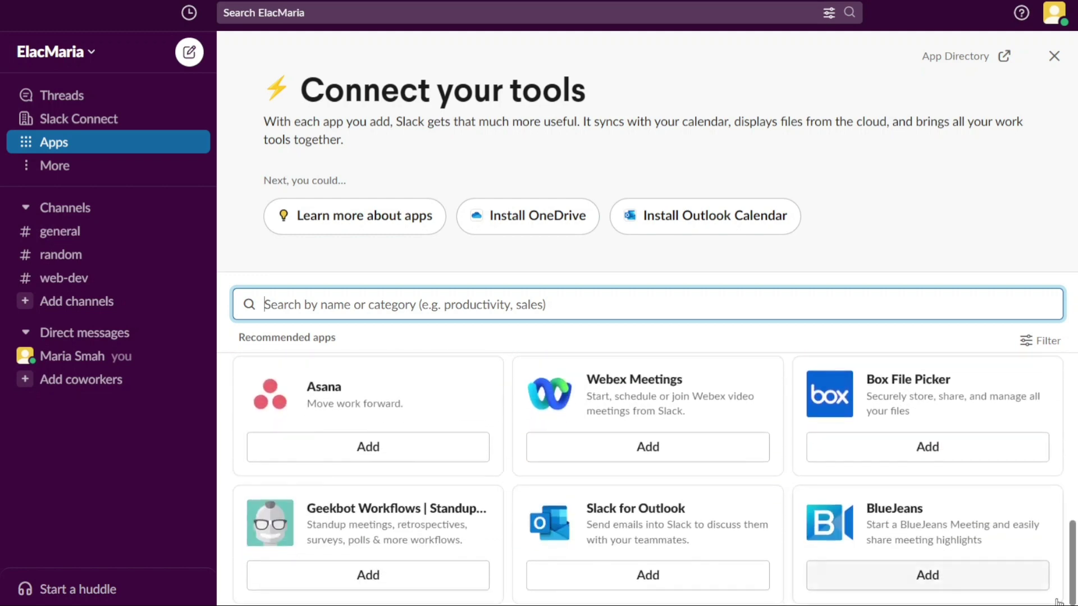
scroll(1045, 430, "up", 10)
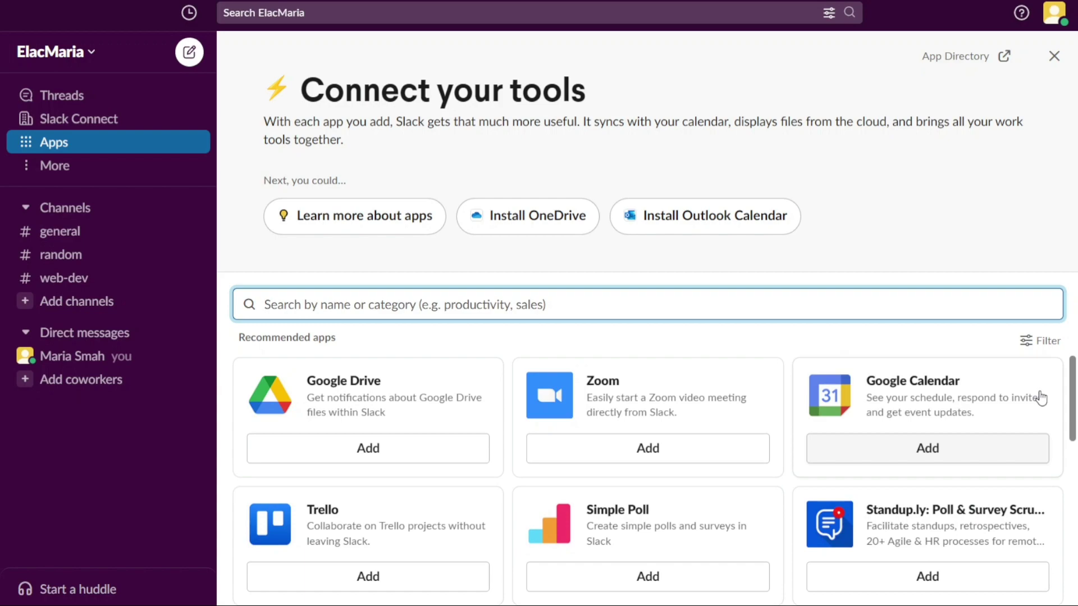
Open Google Drive's app directory page, review its description, and start adding it to Slack
left_click(463, 449)
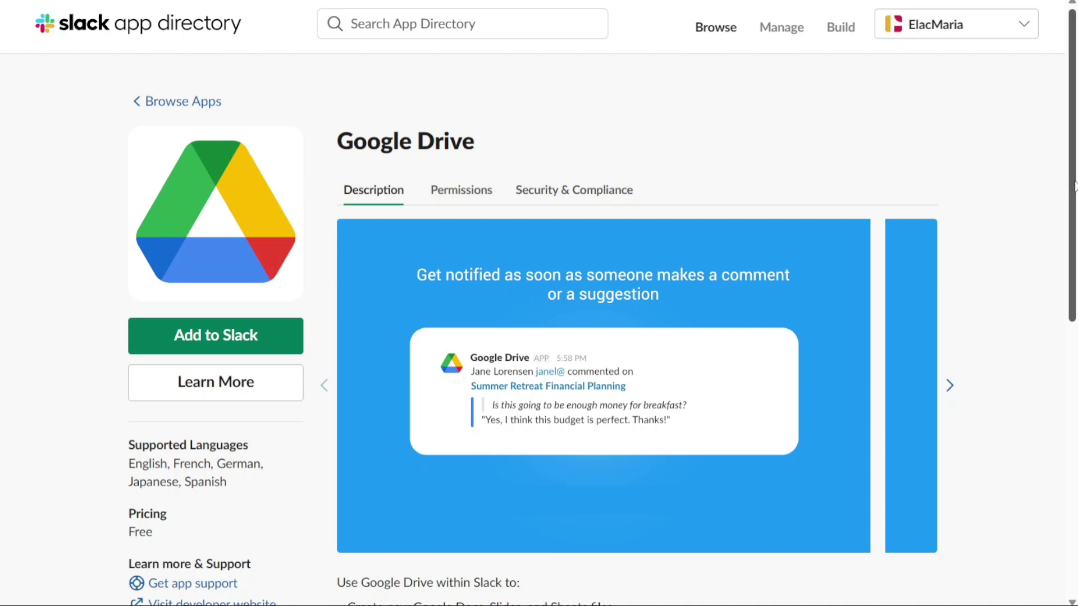
left_click_drag(1072, 184, 1073, 242)
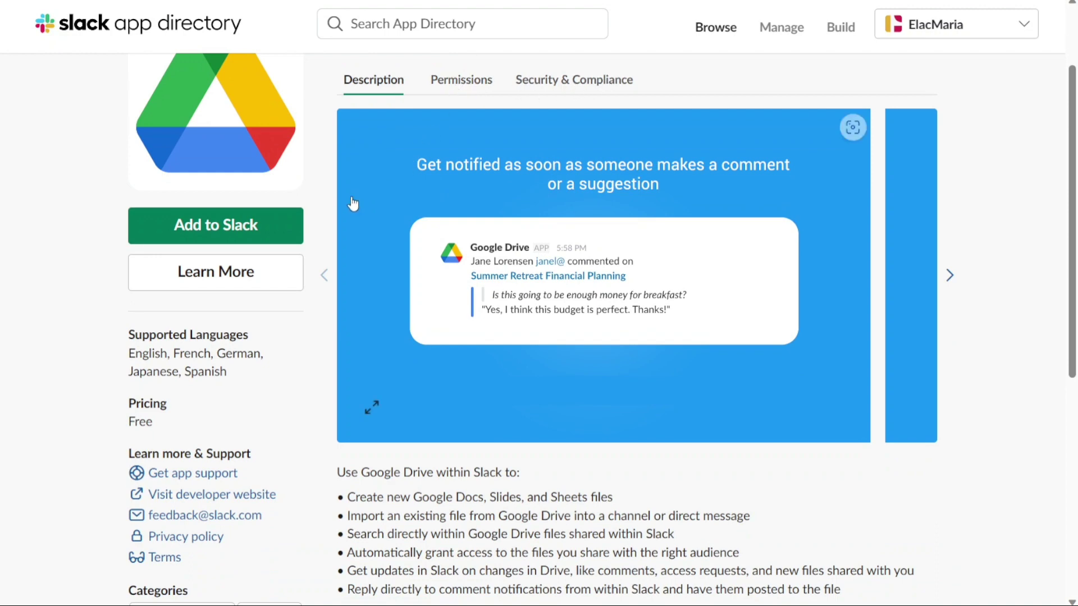
left_click(240, 240)
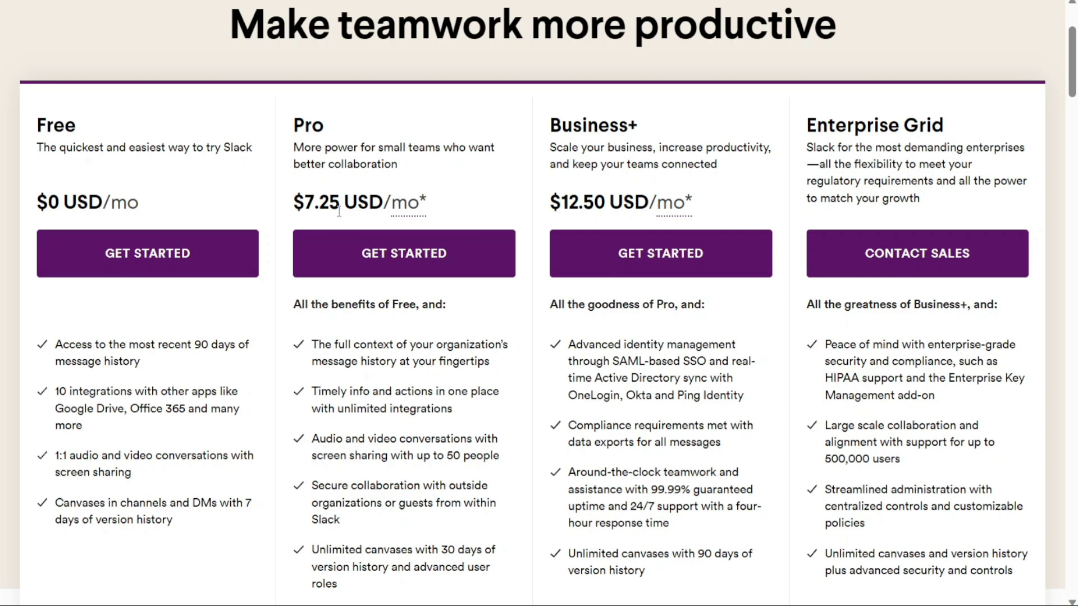
Examine the pricing page's Free, Pro, Business+ and Enterprise Grid plans, including their billing terms and feature comparison table
mouse_move(416, 218)
scroll(517, 453, "down", 2)
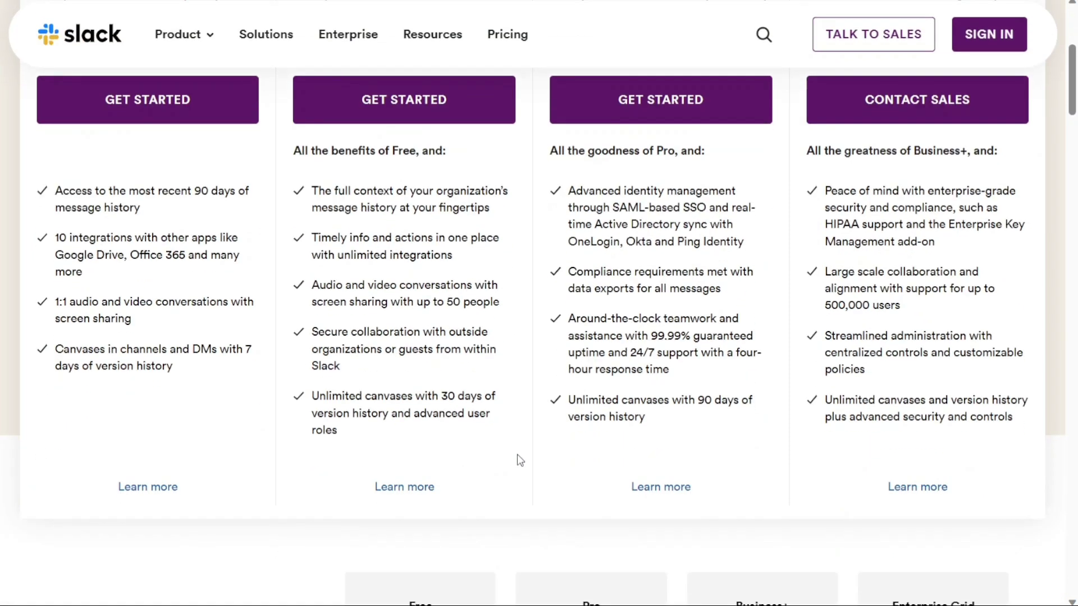
scroll(517, 456, "up", 1)
scroll(517, 456, "down", 10)
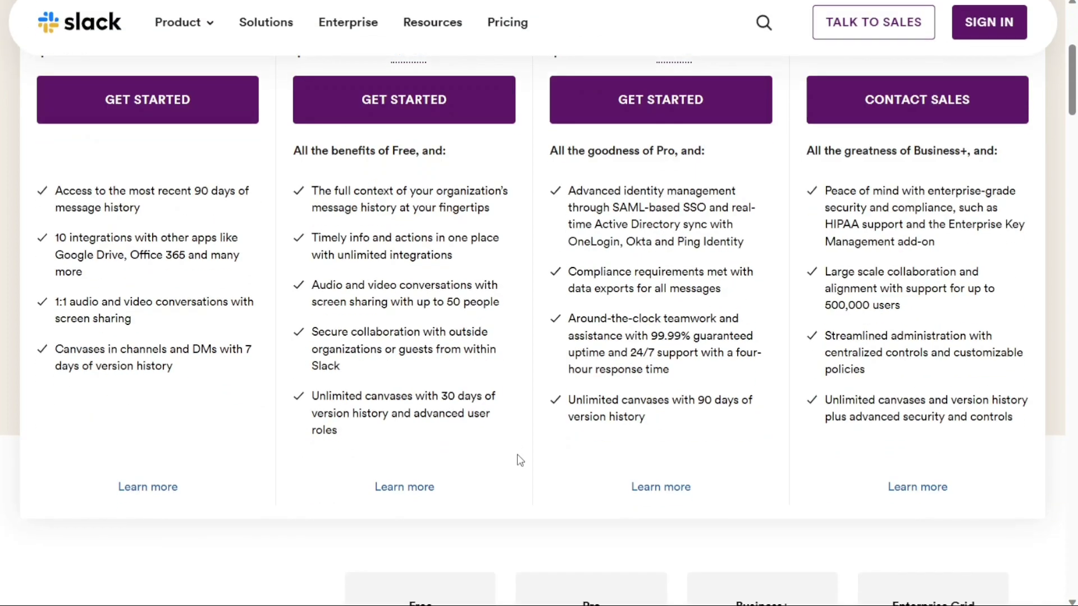
scroll(517, 455, "down", 1)
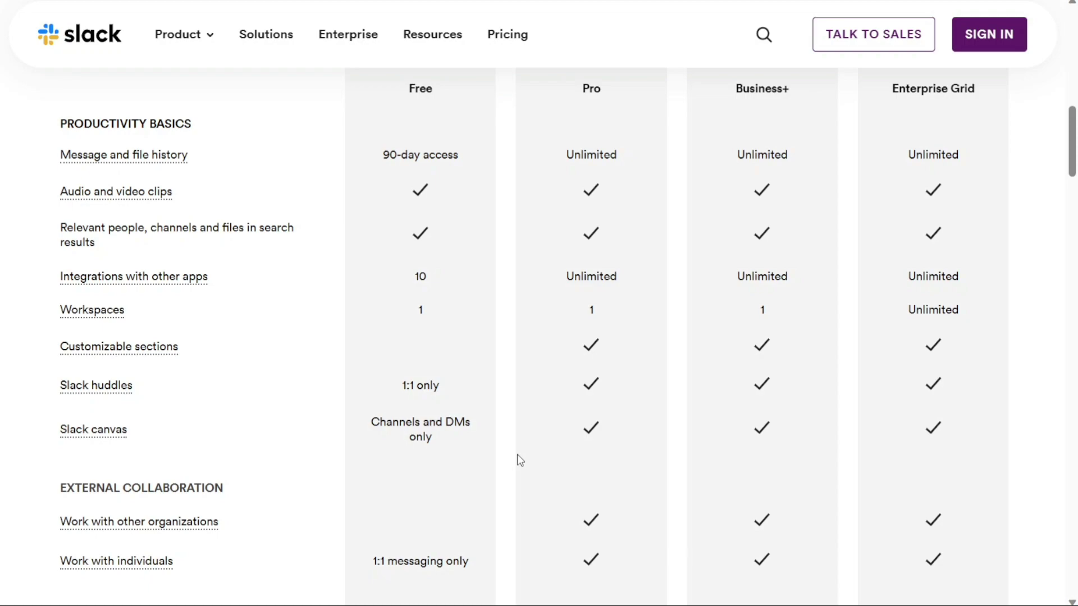
scroll(517, 456, "up", 10)
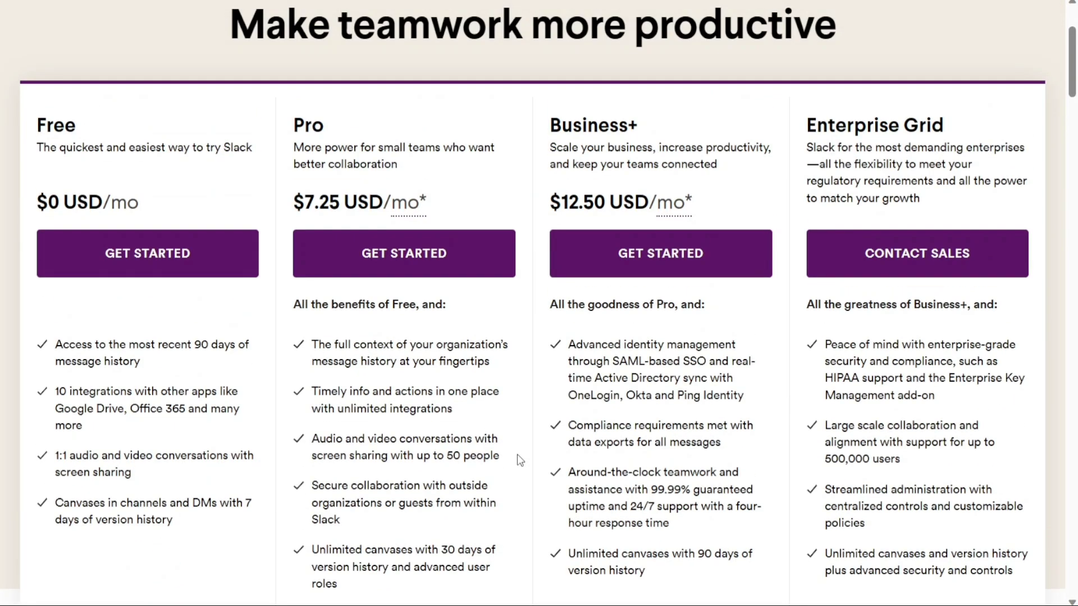
mouse_move(671, 206)
scroll(693, 123, "down", 4)
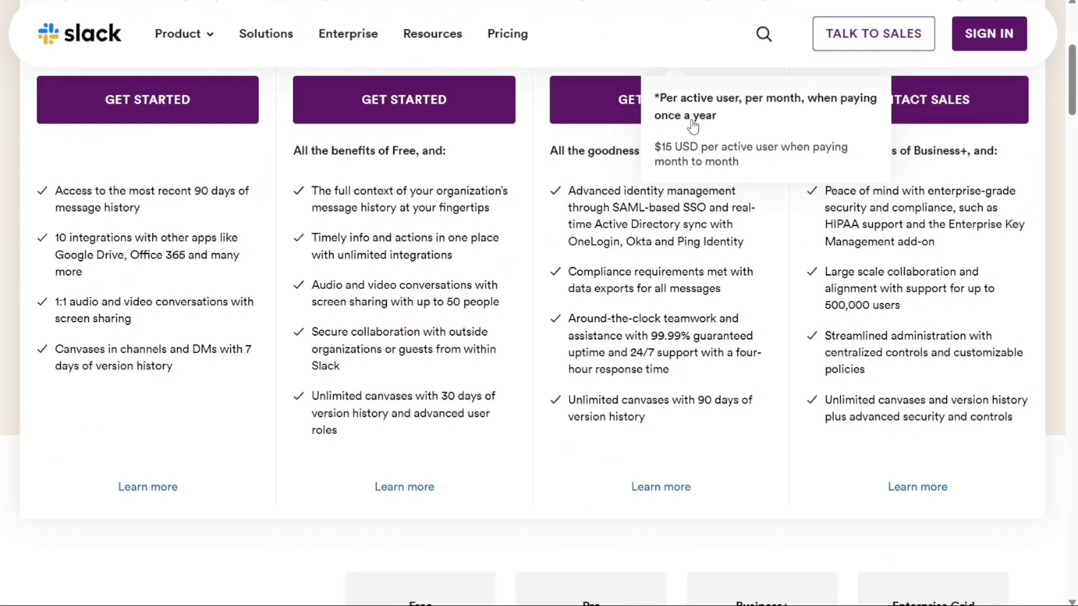
scroll(693, 121, "down", 7)
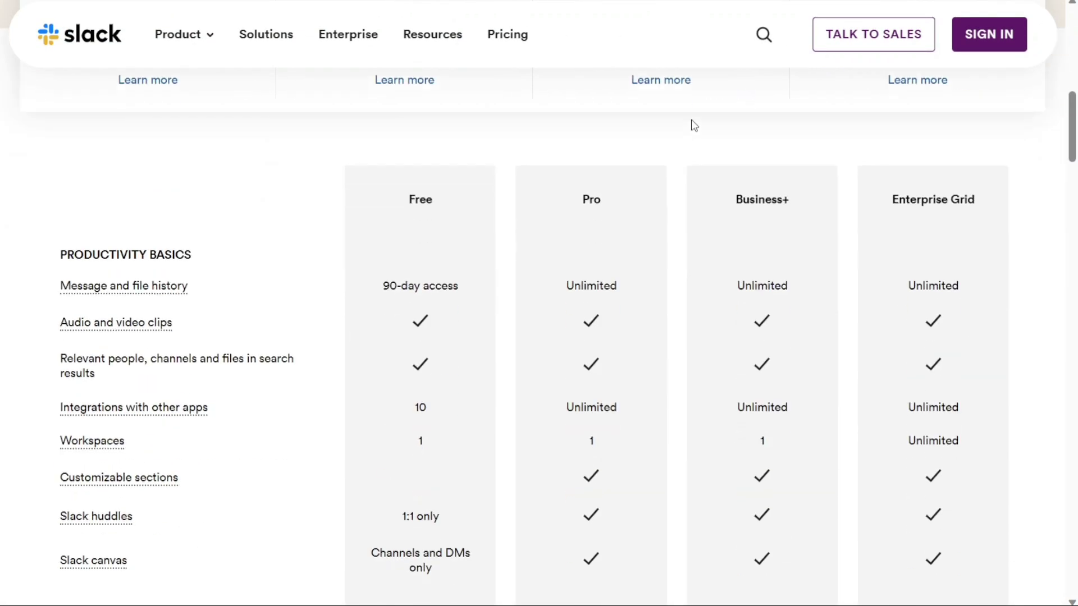
scroll(692, 119, "down", 1)
scroll(691, 119, "down", 3)
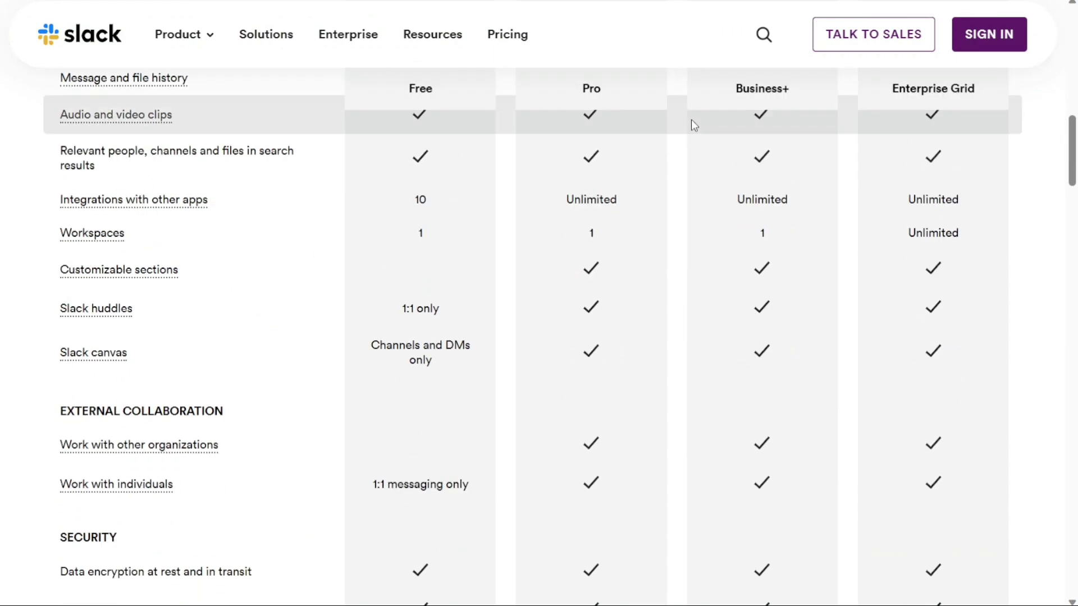
Compare the plans' collaboration, security, compliance and administration features in the comparison table, and review the plan cards' prices and benefits
scroll(691, 119, "down", 3)
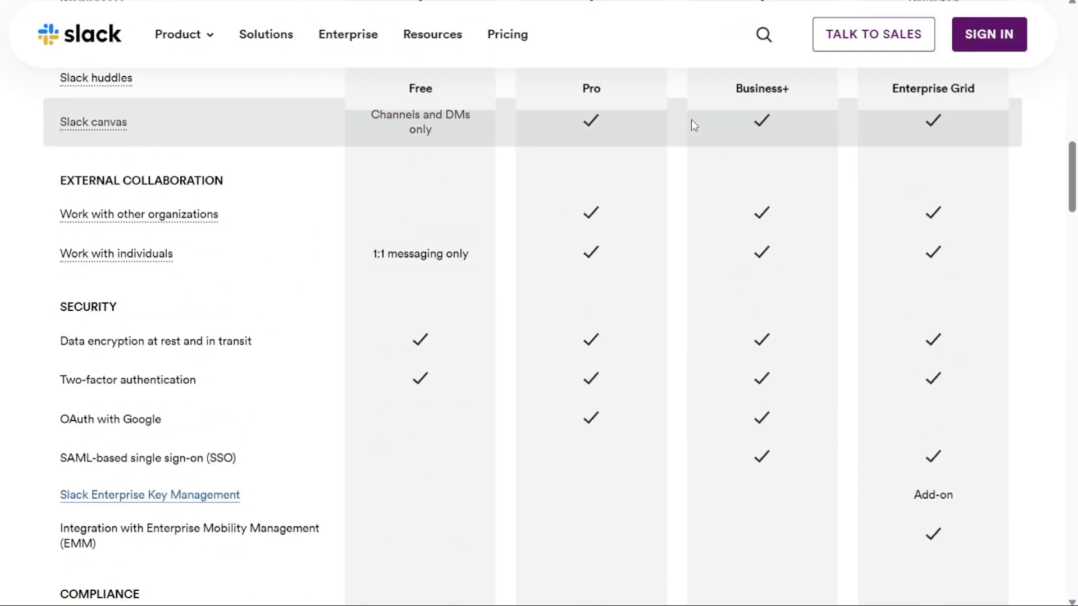
scroll(692, 120, "up", 6)
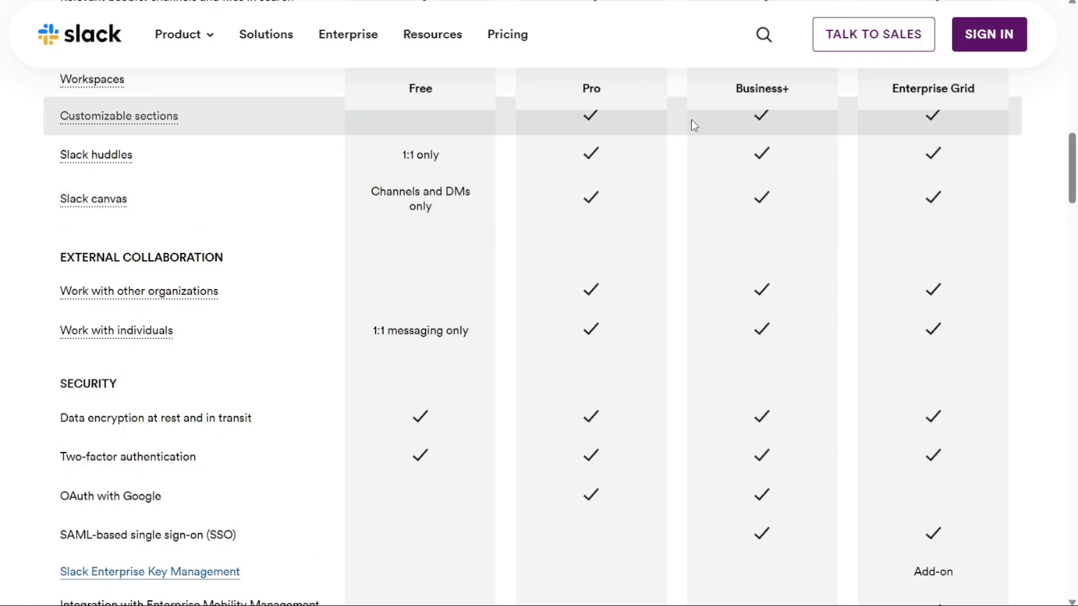
scroll(692, 124, "up", 10)
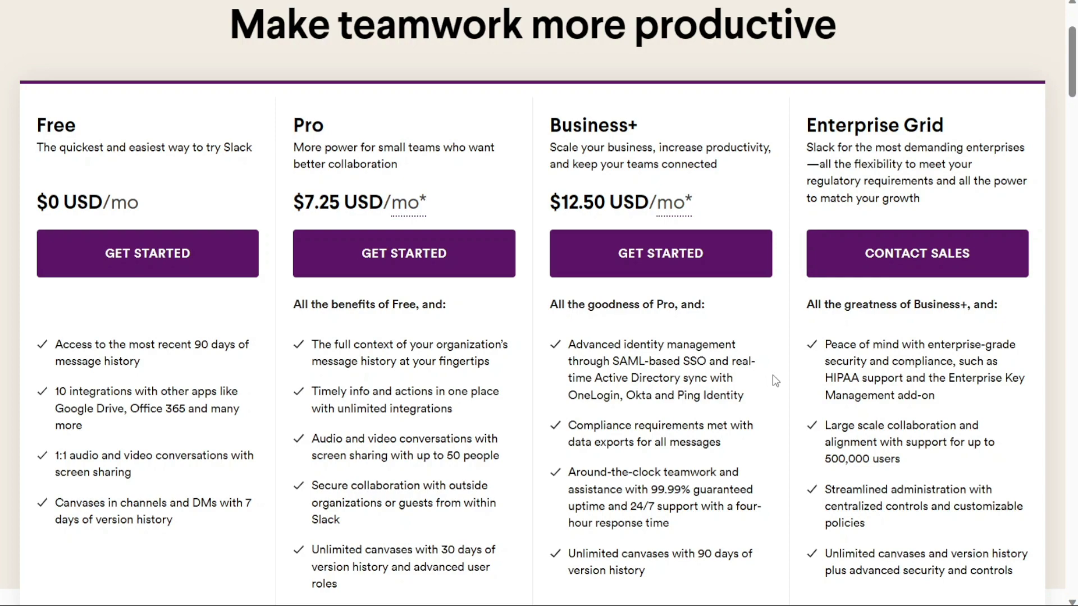
scroll(773, 375, "down", 15)
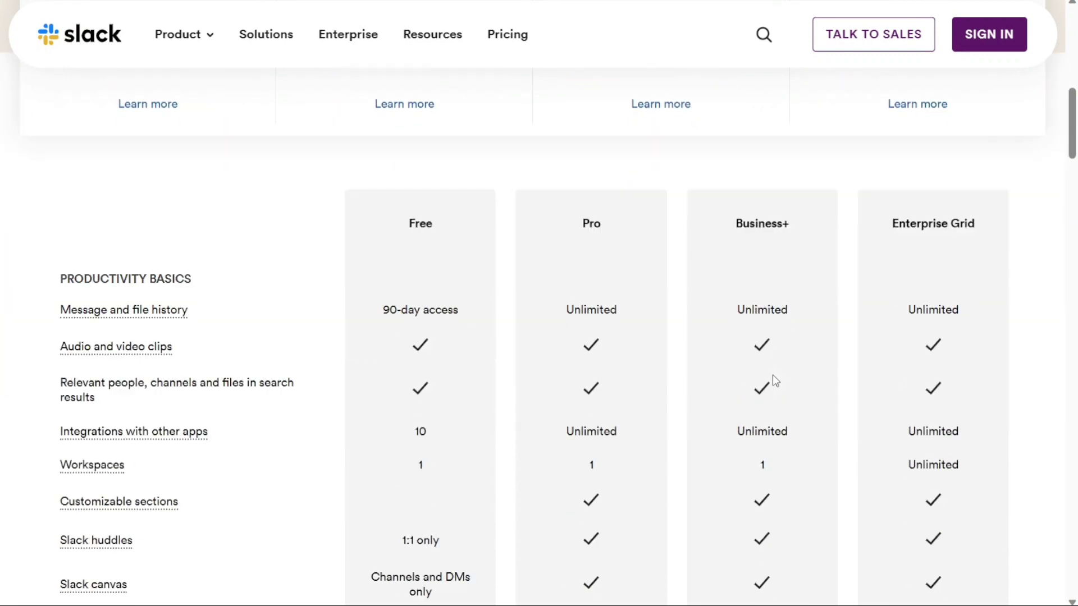
scroll(772, 375, "down", 11)
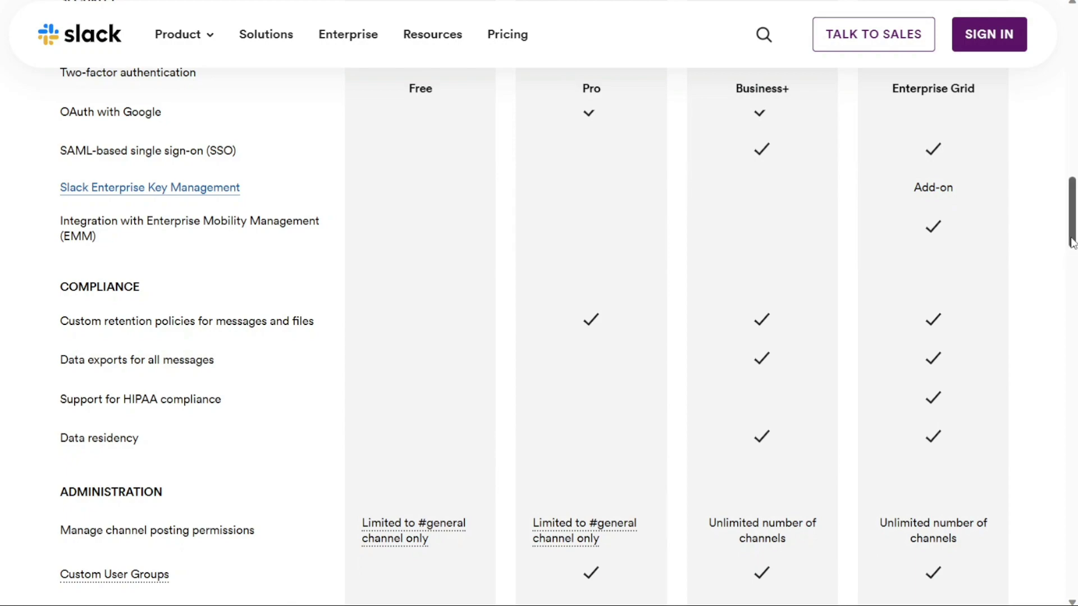
left_click_drag(1071, 244, 1062, 93)
scroll(1062, 92, "down", 1)
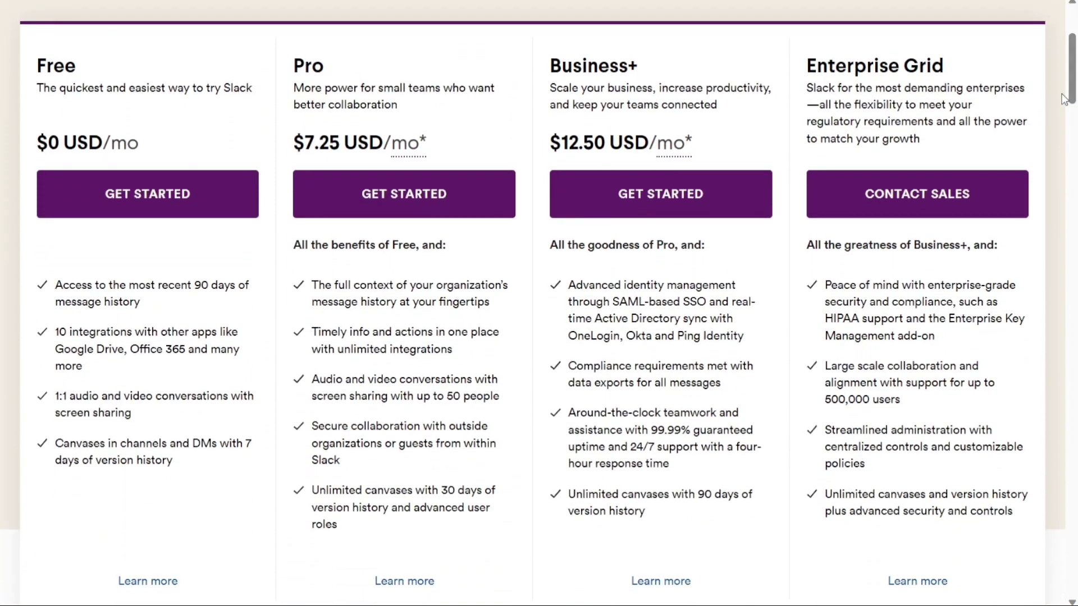